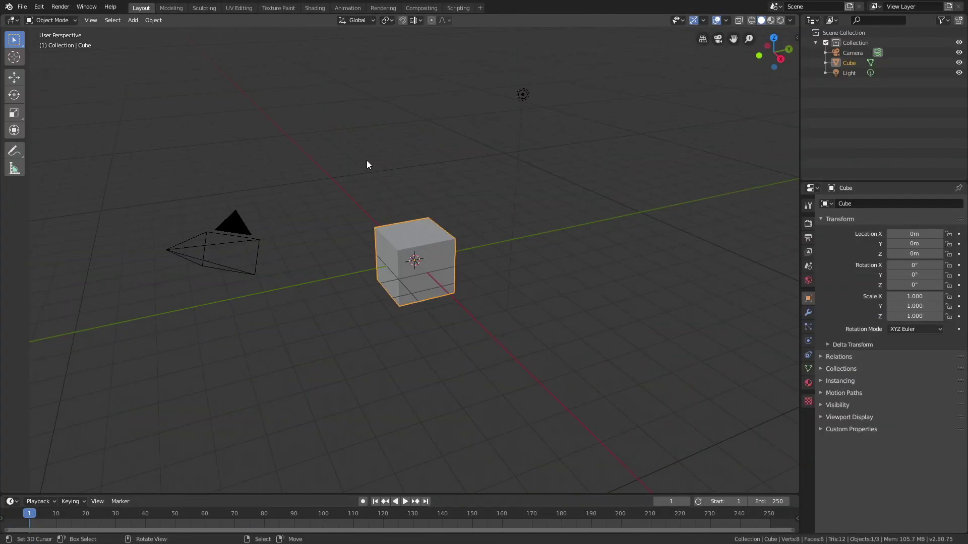
# Delete the default cube and change the Point light to a Sun with strength 15
pyautogui.press('x')
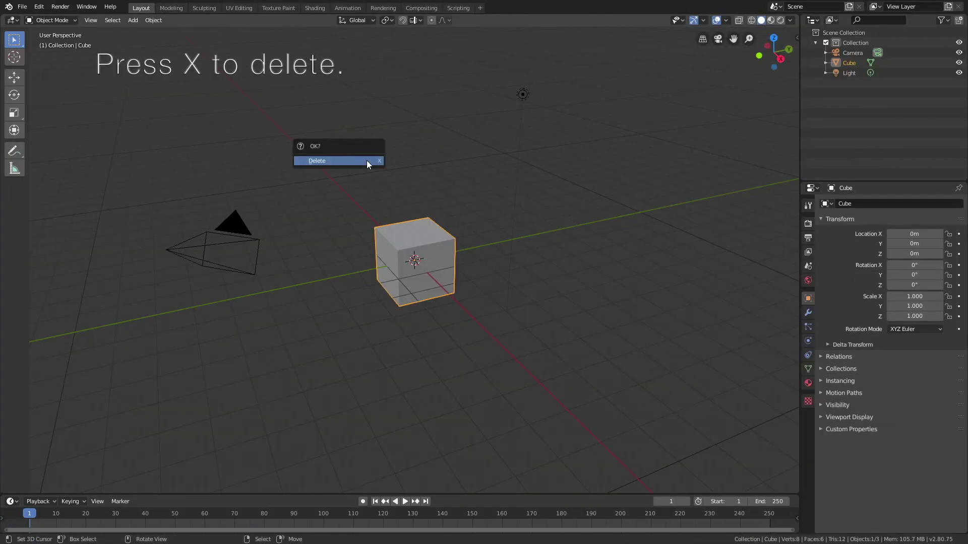
pyautogui.click(367, 162)
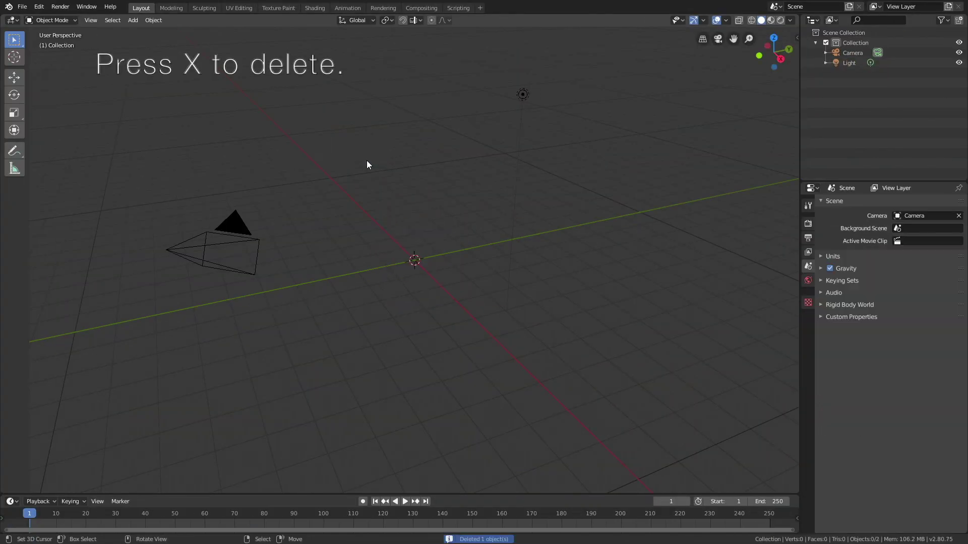
pyautogui.click(523, 95)
pyautogui.click(808, 340)
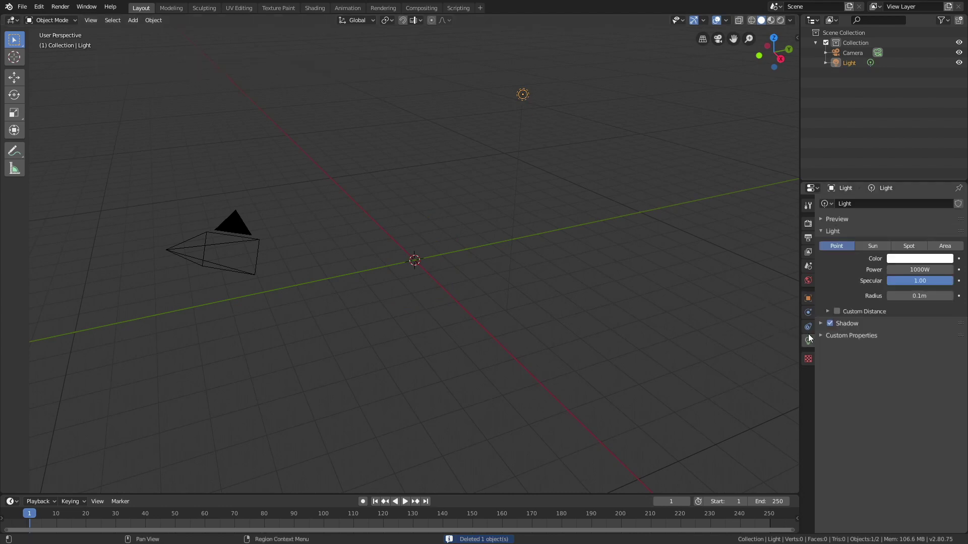
pyautogui.click(872, 246)
pyautogui.doubleClick(909, 270)
pyautogui.write('15')
pyautogui.press('Return')
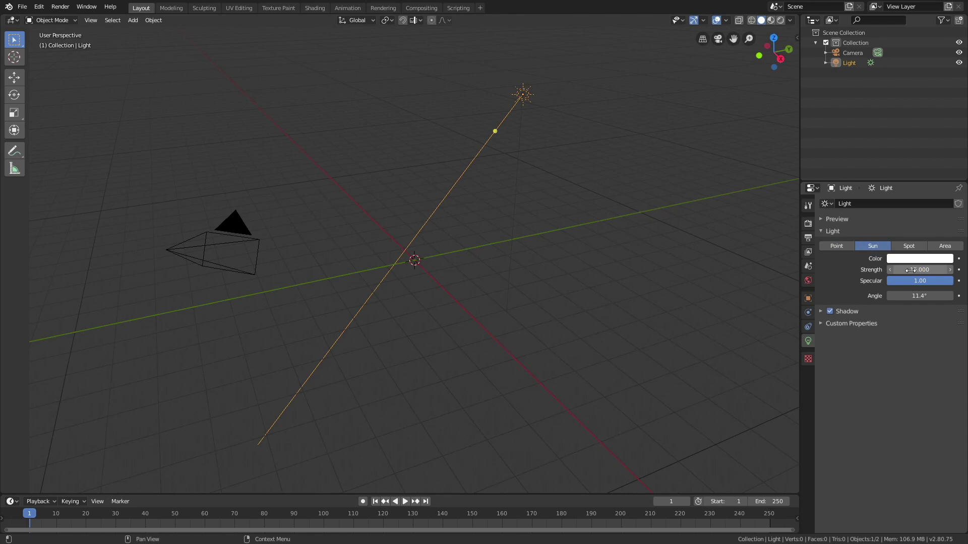
# Load balcony_4k.hdr from HDRi_Lib_4k as the world's Environment Texture and view it in Rendered shading
pyautogui.click(808, 280)
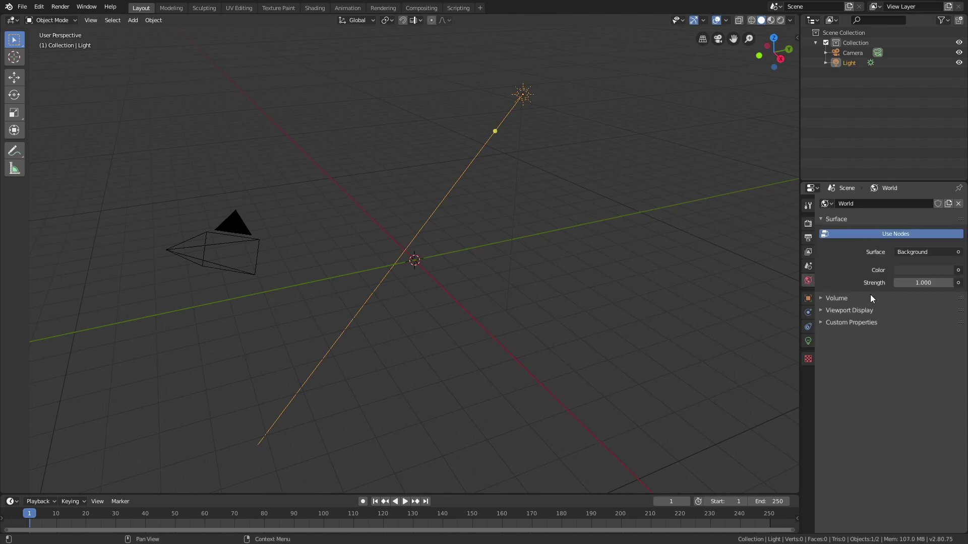
pyautogui.click(957, 270)
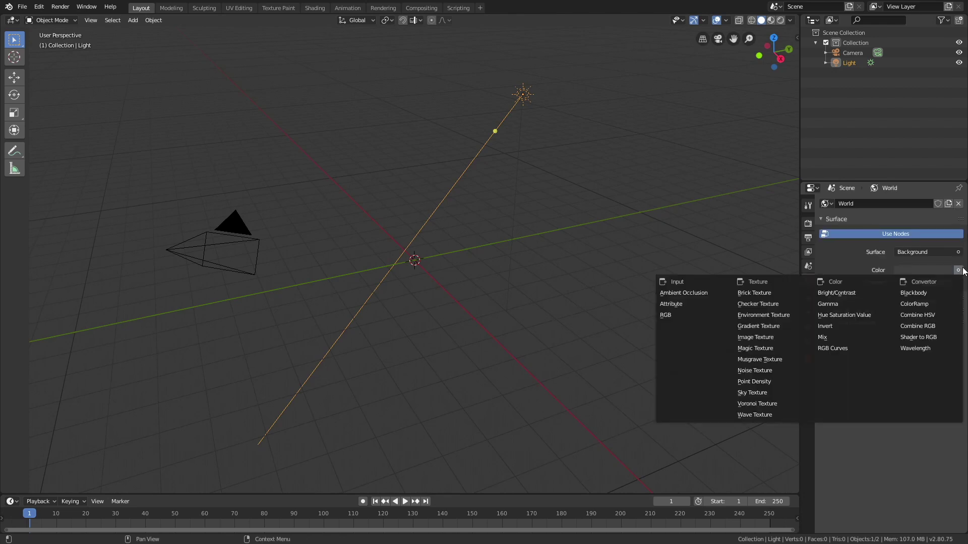
pyautogui.click(793, 313)
pyautogui.click(946, 283)
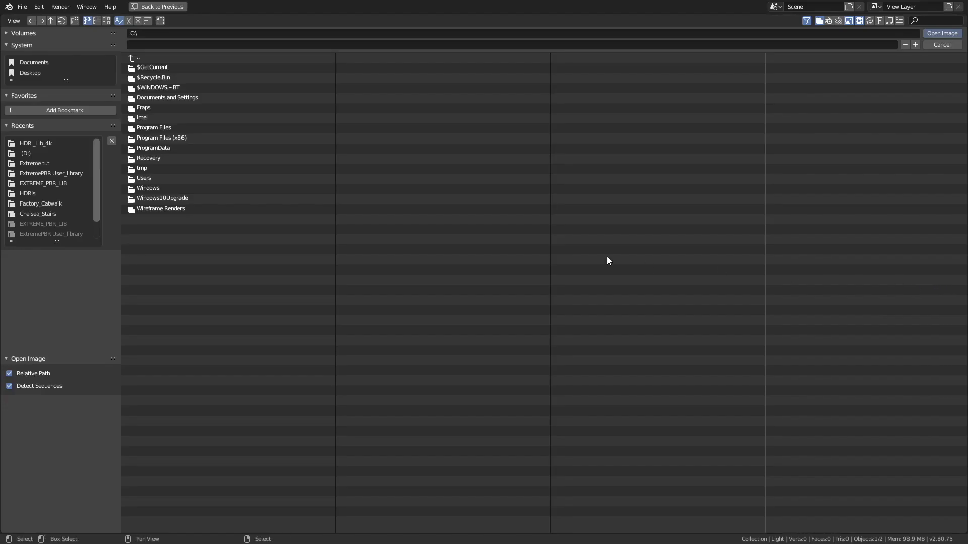
pyautogui.click(23, 142)
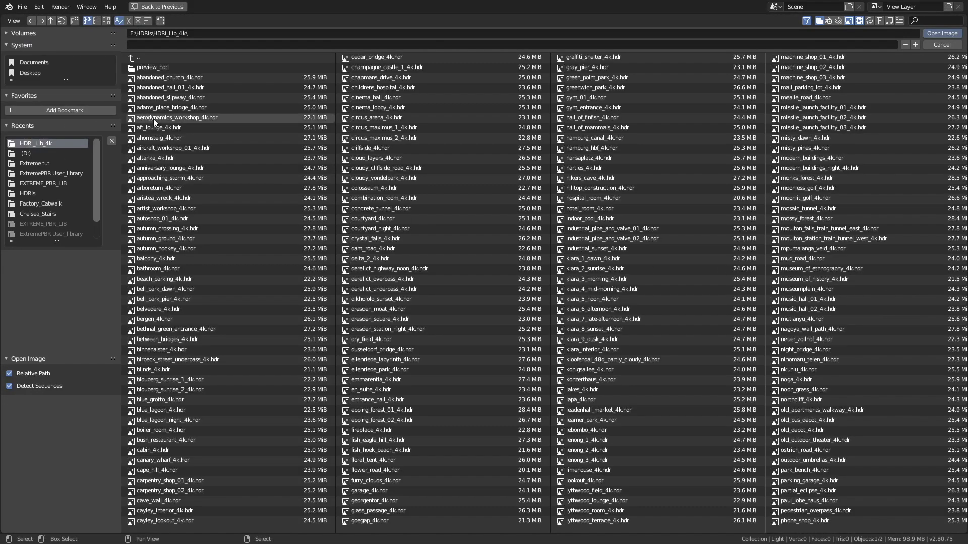
pyautogui.click(175, 257)
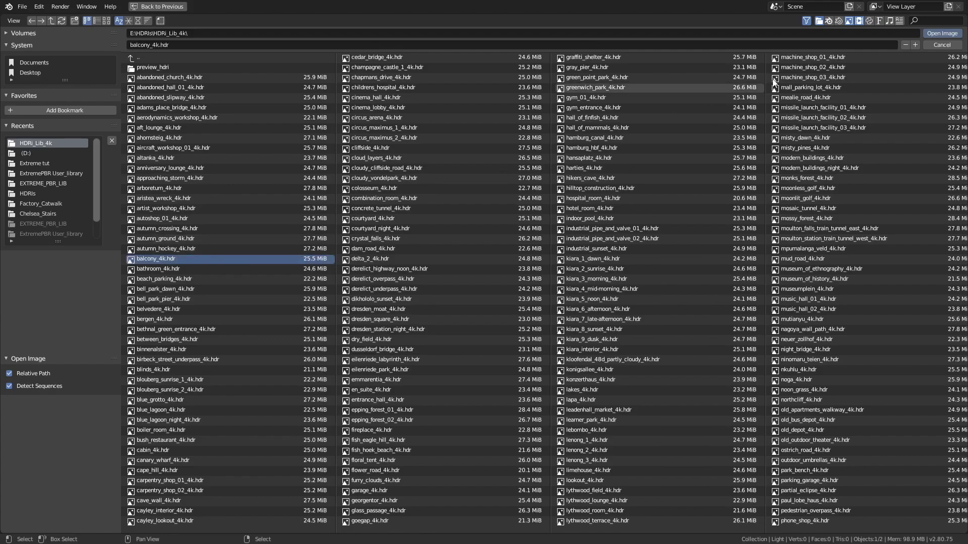
pyautogui.click(938, 34)
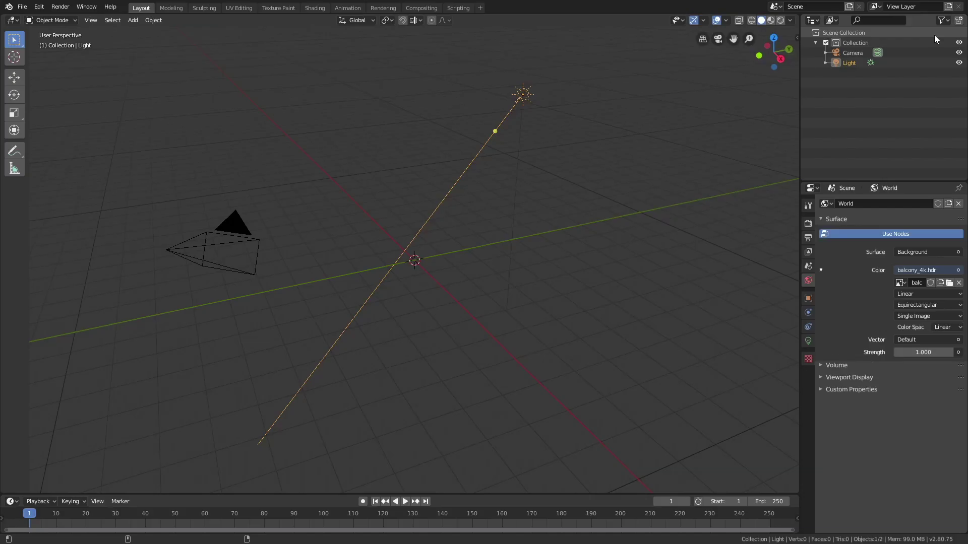
pyautogui.click(779, 20)
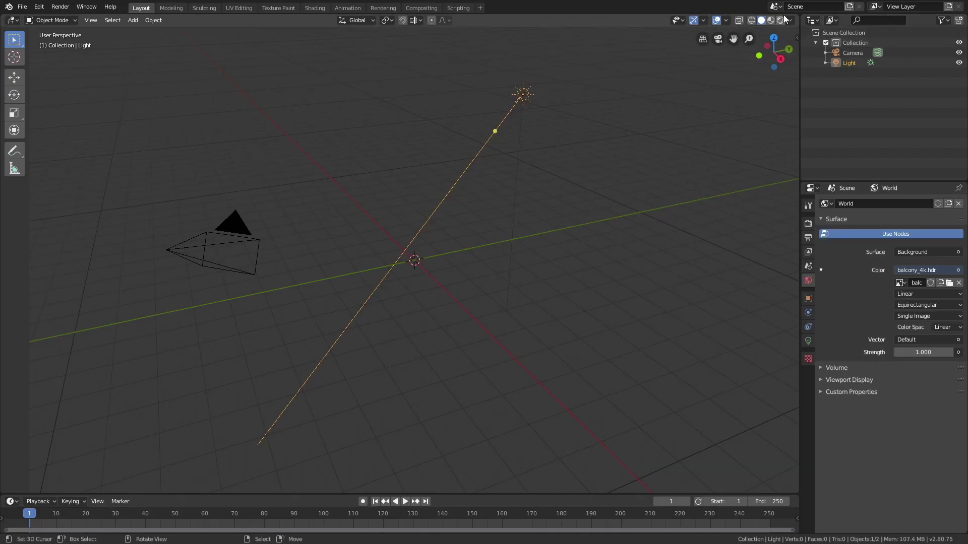
# Set Eevee render samples to 100 and enable Transparent under Film
pyautogui.click(808, 223)
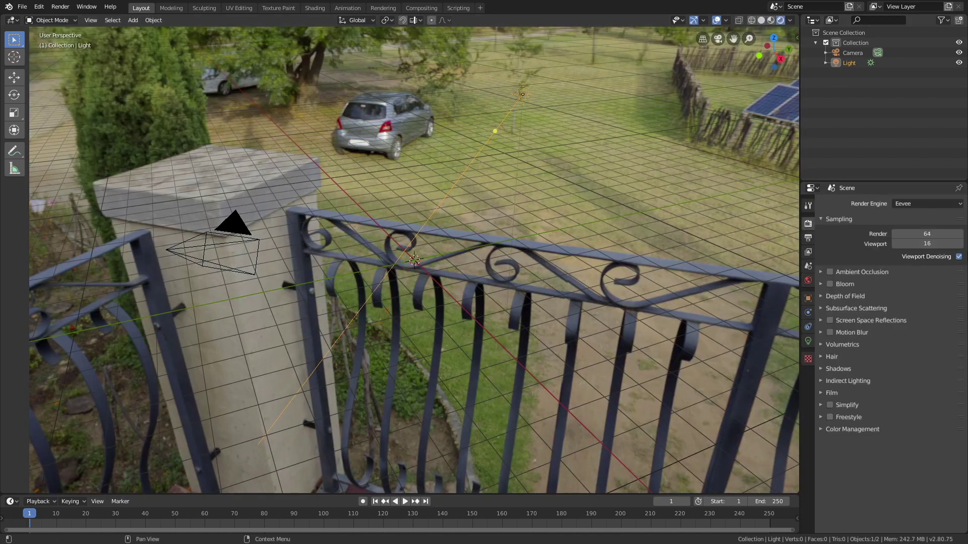
pyautogui.click(939, 234)
pyautogui.write('100')
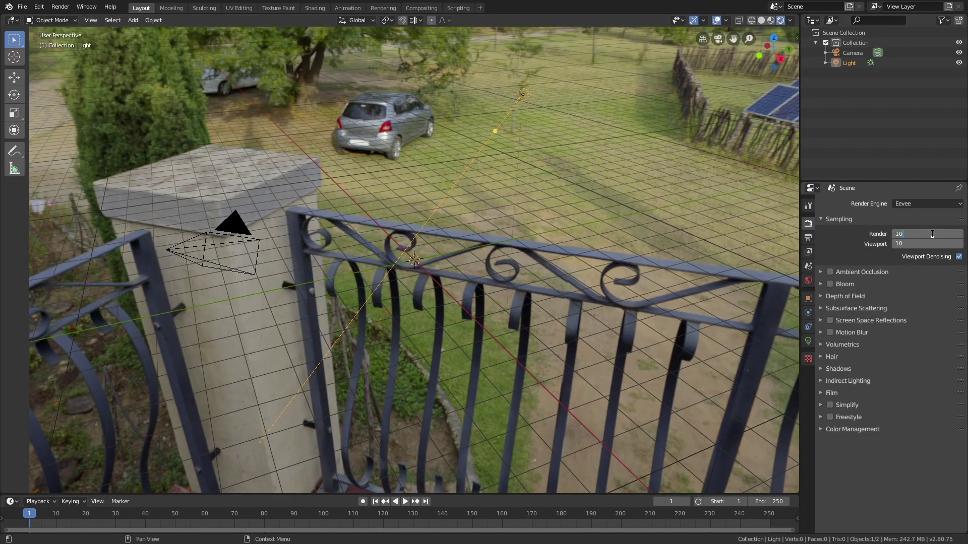
pyautogui.press('Return')
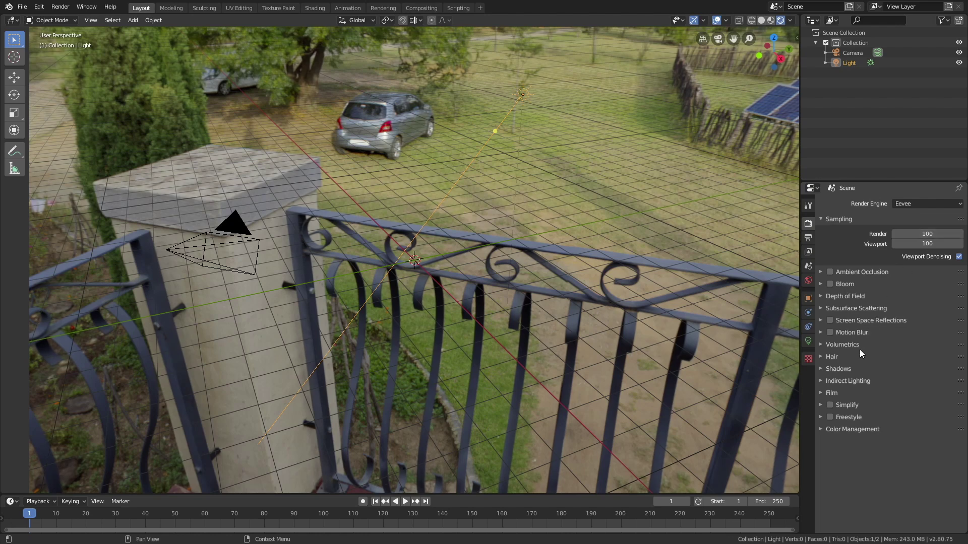
pyautogui.click(837, 396)
pyautogui.click(949, 419)
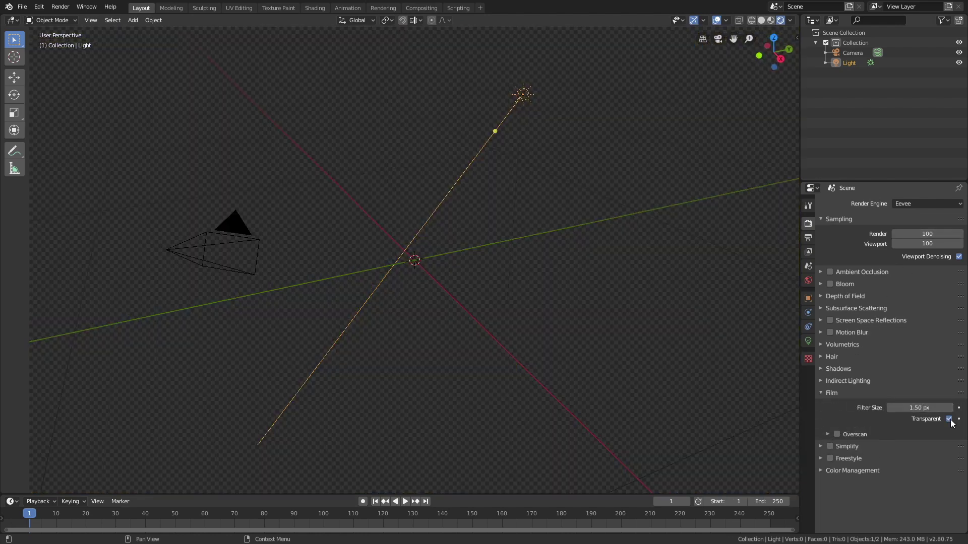
pyautogui.click(133, 20)
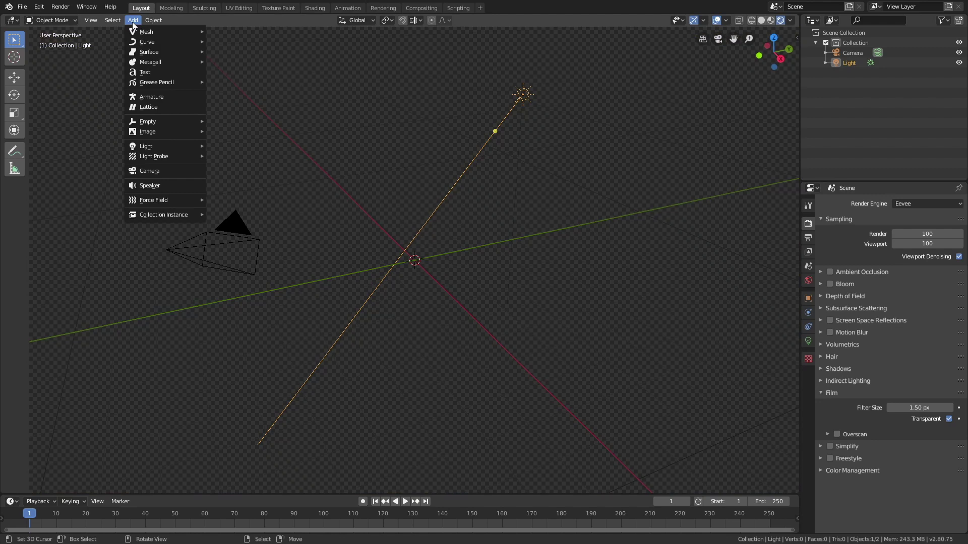
# Add a plane scaled up about 11x, hide the overlays, and open the N sidebar
pyautogui.moveTo(152, 32)
pyautogui.click(220, 29)
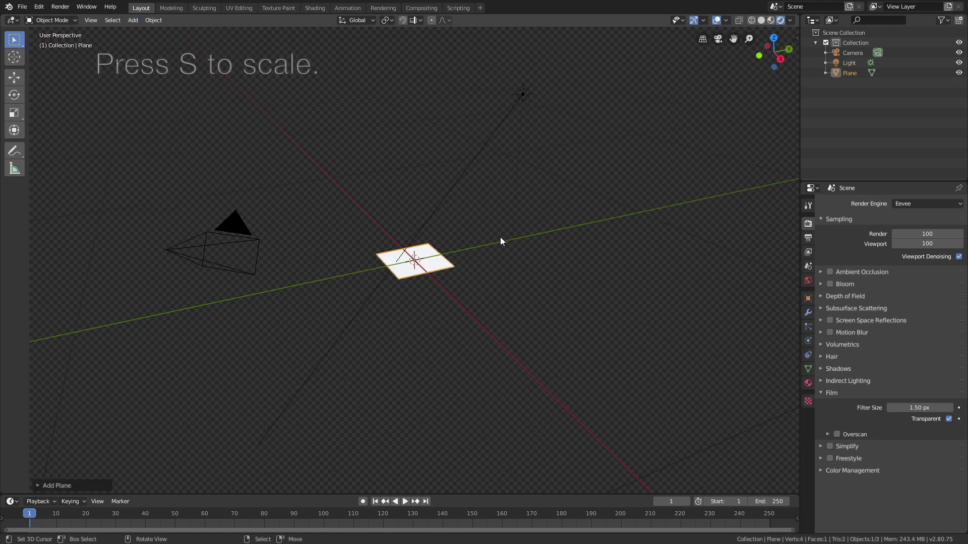
pyautogui.press('s')
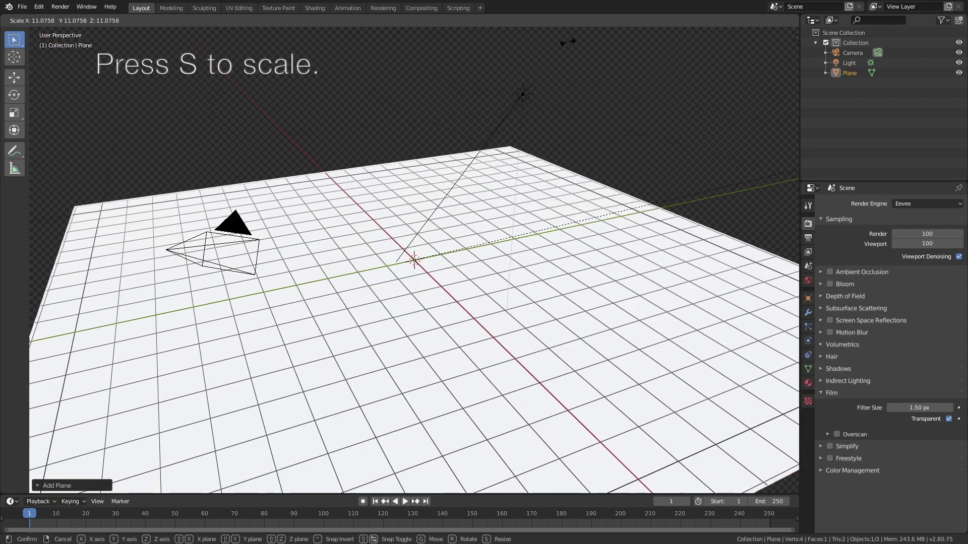
pyautogui.click(579, 45)
pyautogui.click(716, 20)
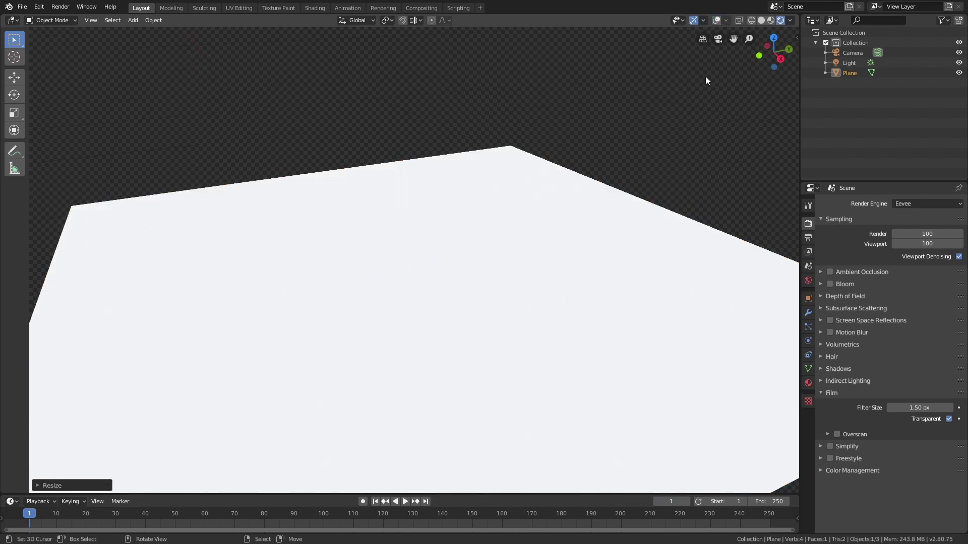
pyautogui.press('n')
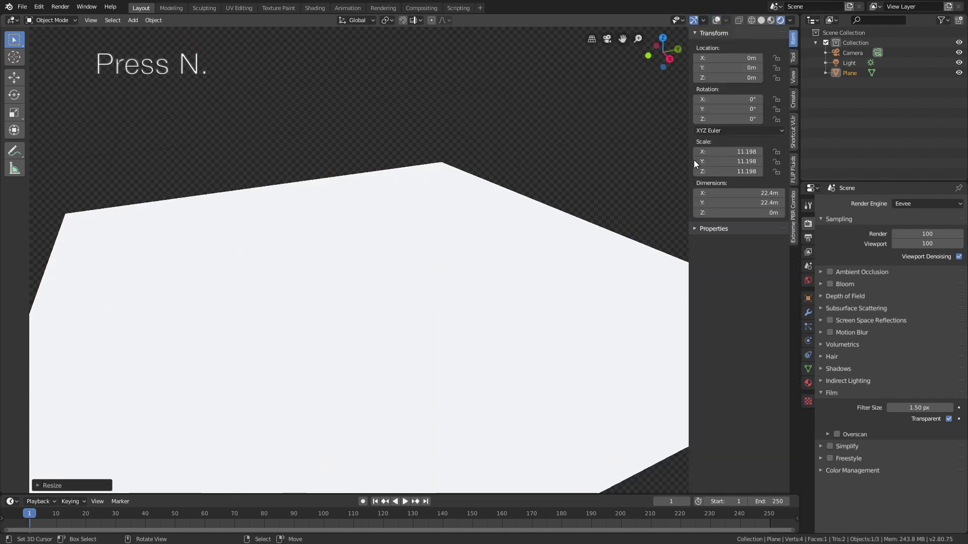
# In the Extreme PBR Combo panel's Map Kit, enable the Roughness, Metal and Displace maps
pyautogui.click(792, 207)
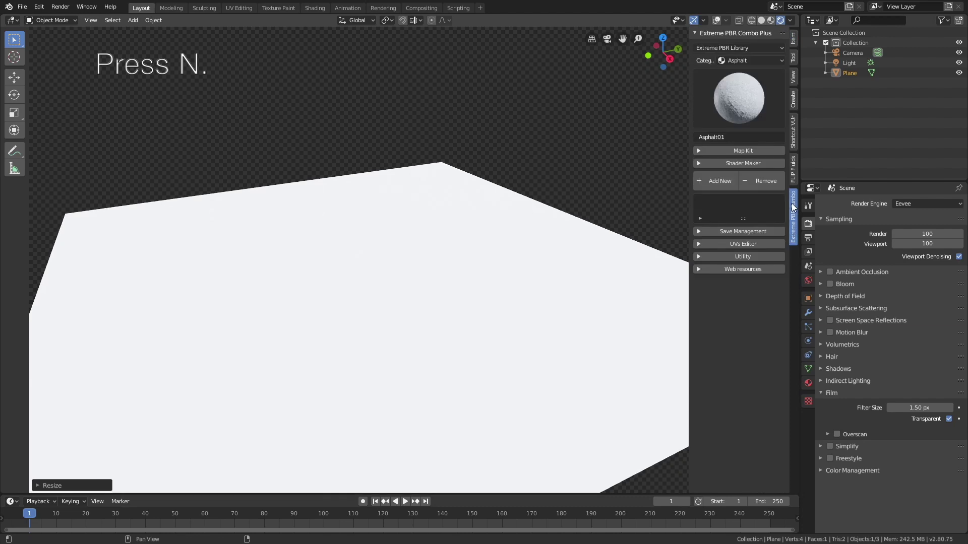
pyautogui.click(747, 152)
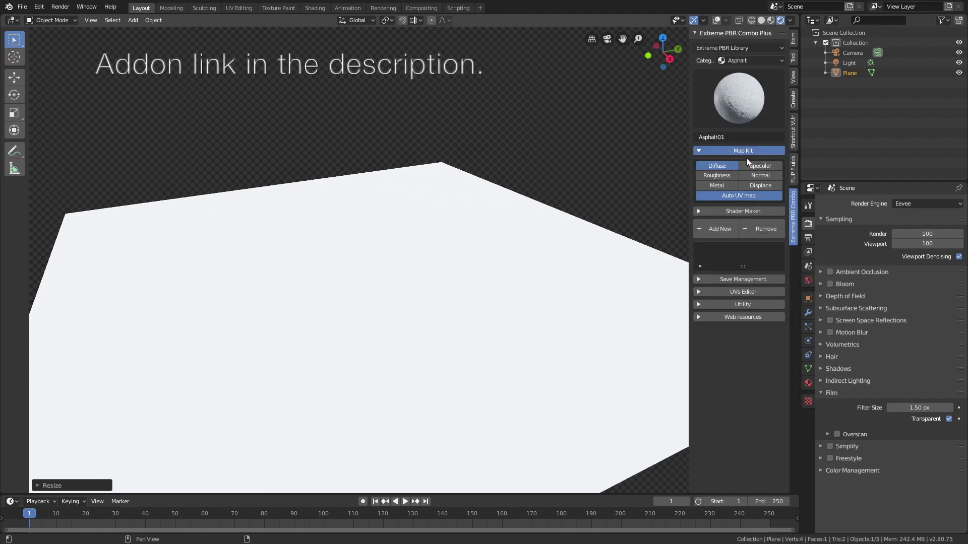
pyautogui.click(729, 177)
pyautogui.click(730, 186)
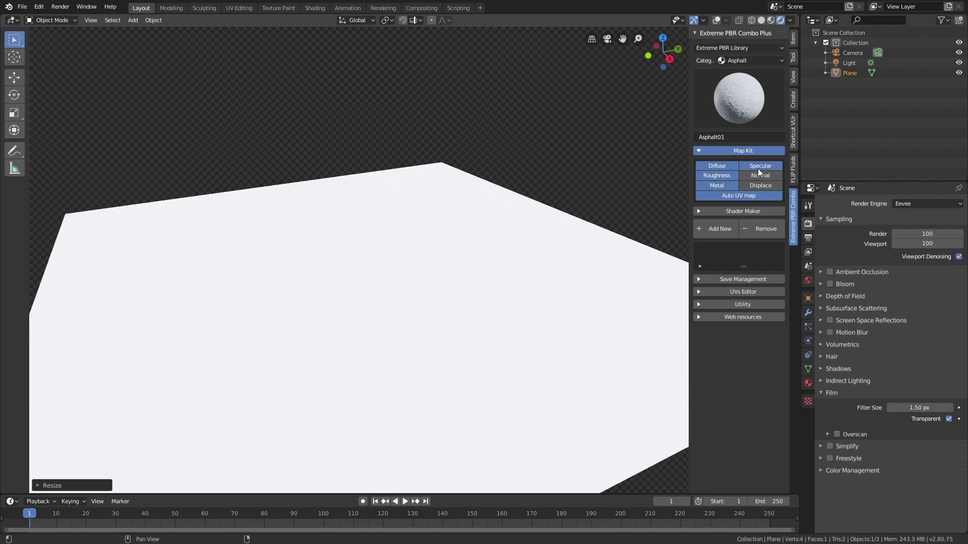
pyautogui.click(758, 186)
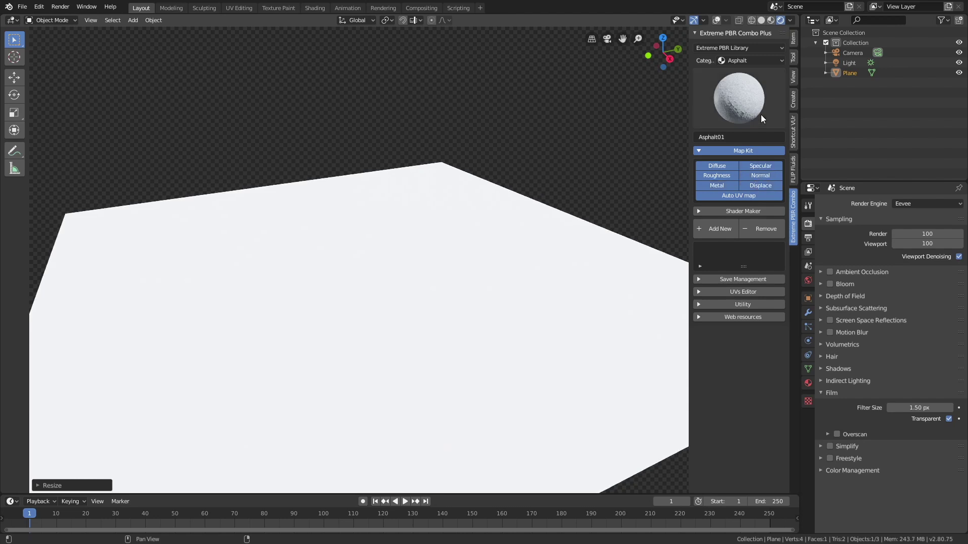
# Set the material category to Metal and add Metal01 to the plane
pyautogui.click(749, 62)
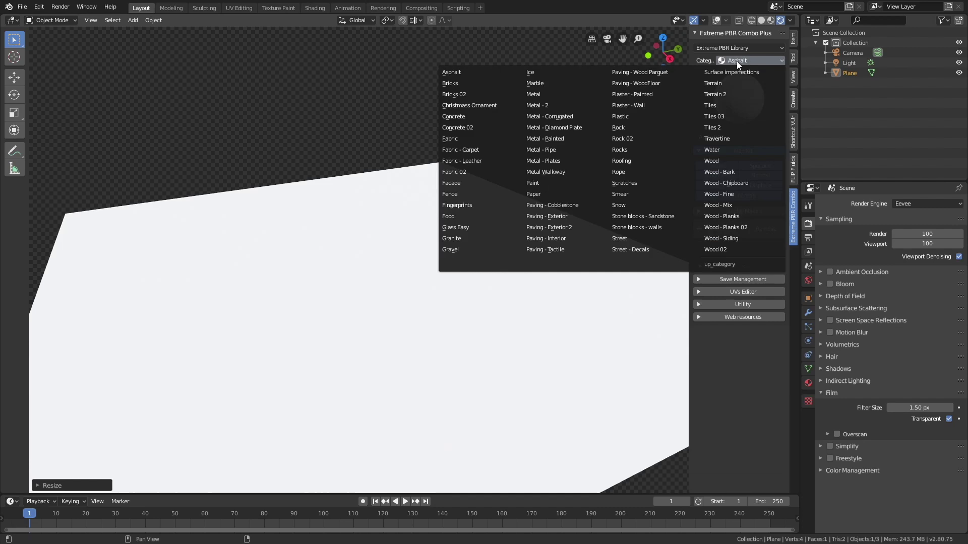
pyautogui.click(749, 62)
pyautogui.click(730, 61)
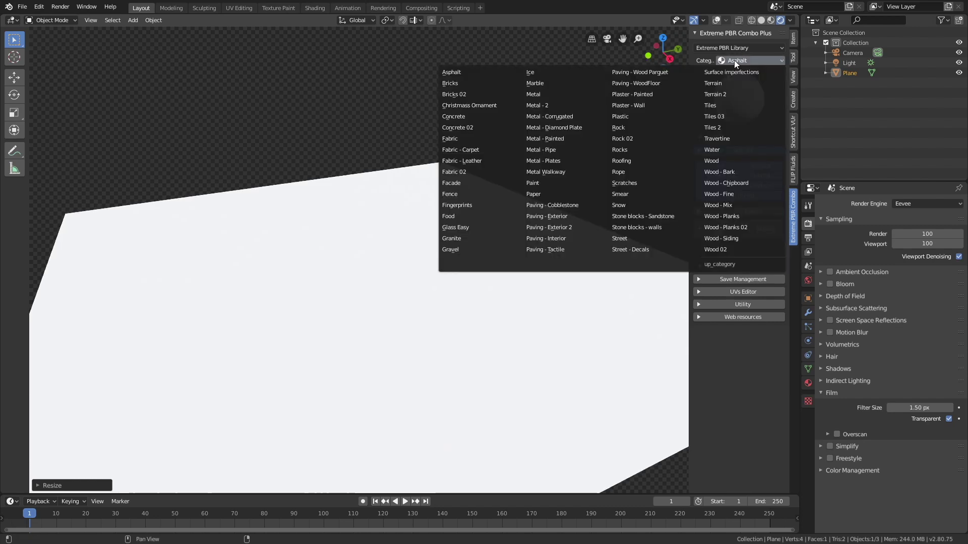
pyautogui.click(567, 94)
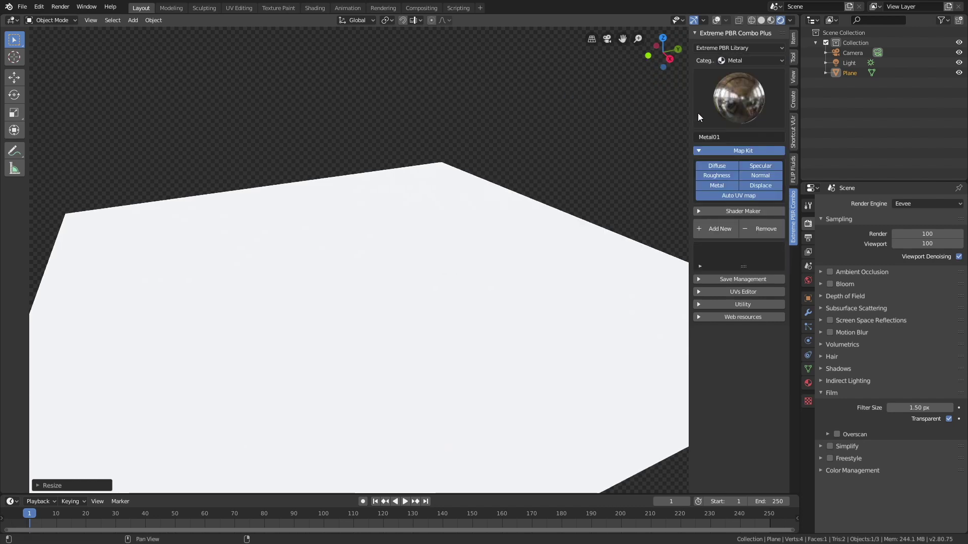
pyautogui.click(718, 228)
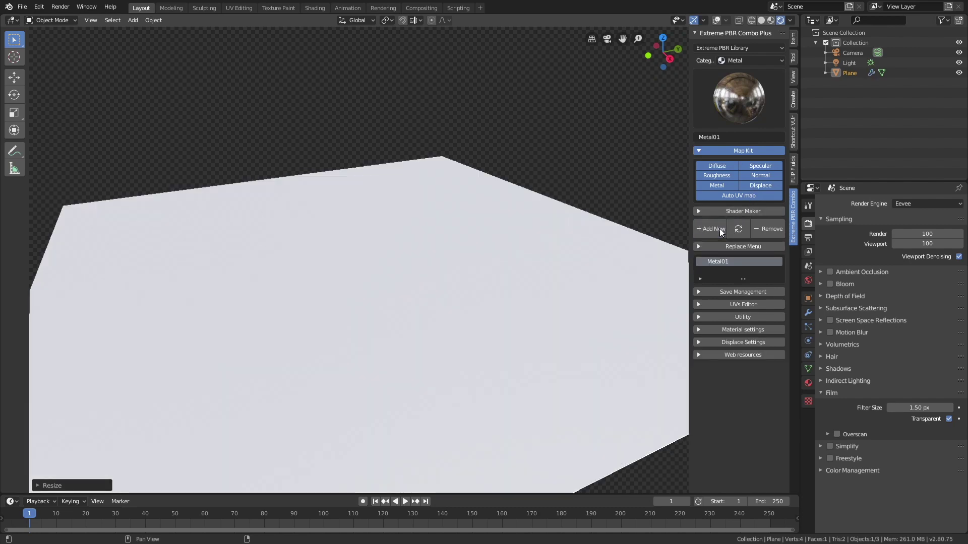
# Pick Metal28 from the metal thumbnails and replace the plane's Metal01 with it
pyautogui.moveTo(353, 276)
pyautogui.mouseDown(button='middle')
pyautogui.moveTo(497, 282)
pyautogui.moveTo(504, 262)
pyautogui.moveTo(430, 298)
pyautogui.moveTo(361, 295)
pyautogui.moveTo(346, 272)
pyautogui.mouseUp(button='middle')
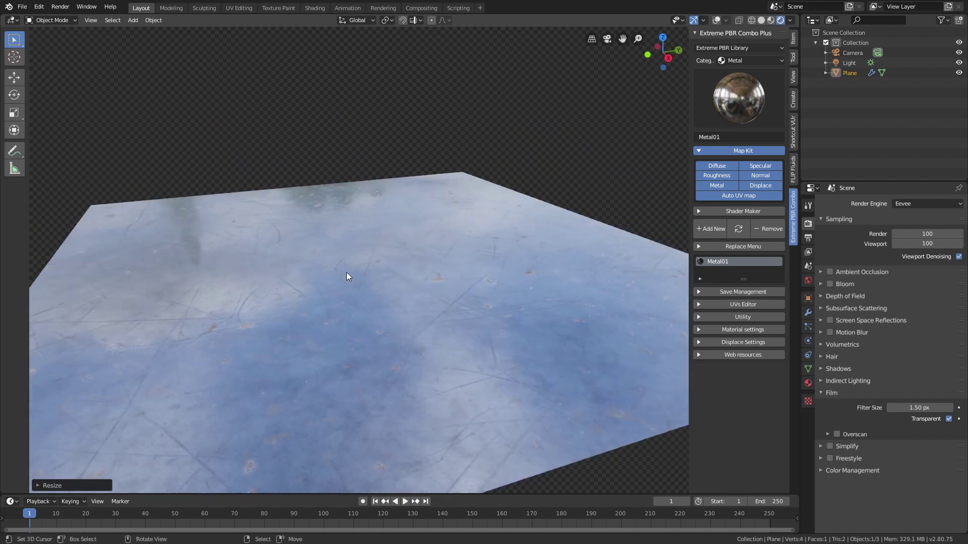
pyautogui.click(716, 101)
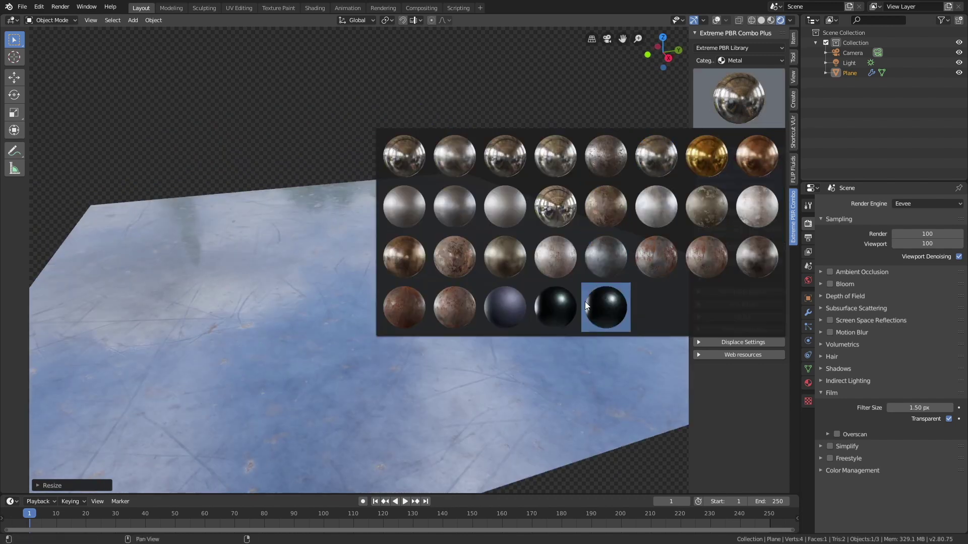
pyautogui.click(574, 307)
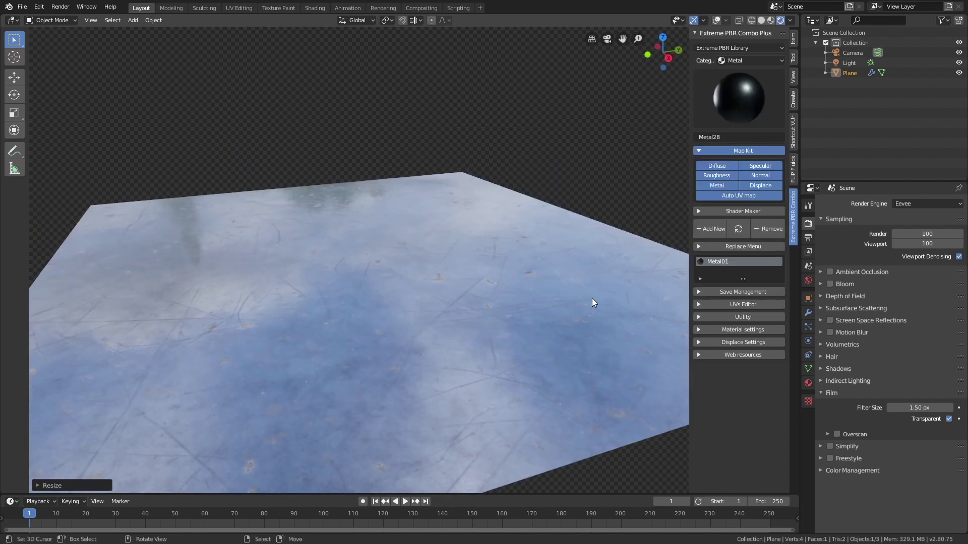
pyautogui.click(739, 231)
pyautogui.moveTo(434, 231)
pyautogui.mouseDown(button='middle')
pyautogui.moveTo(519, 235)
pyautogui.moveTo(434, 241)
pyautogui.moveTo(432, 229)
pyautogui.mouseUp(button='middle')
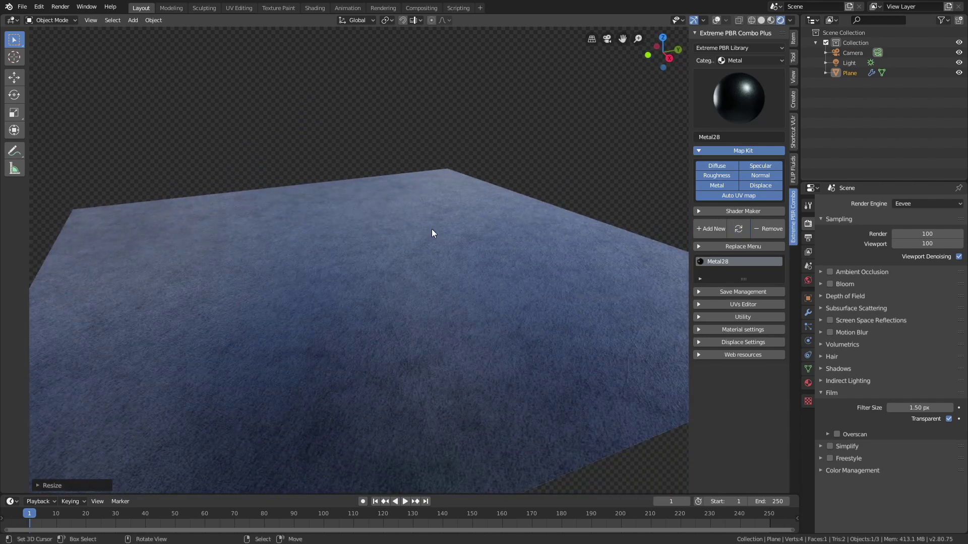
# Switch to the Wood category, replace the material with Wood07, and reset all UV parameters
pyautogui.click(731, 61)
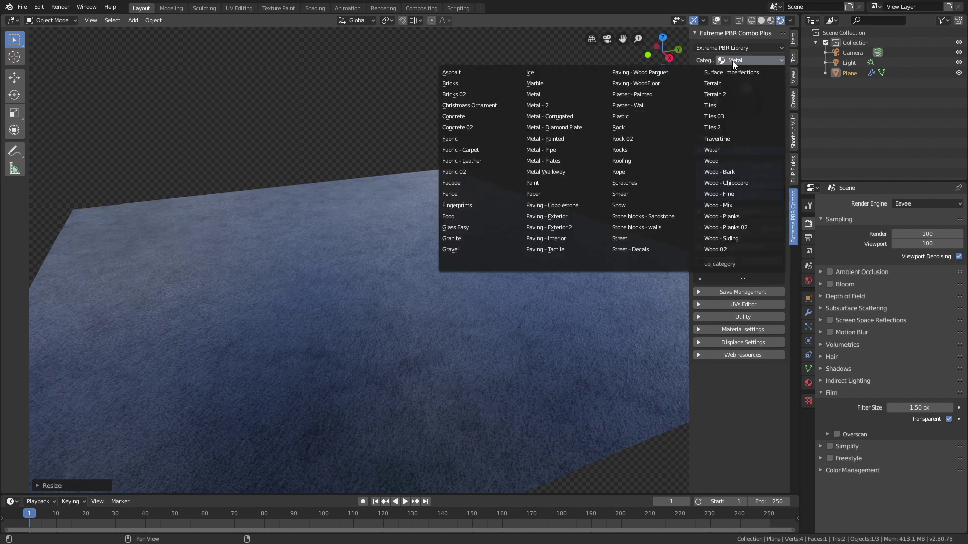
pyautogui.click(733, 160)
pyautogui.click(733, 104)
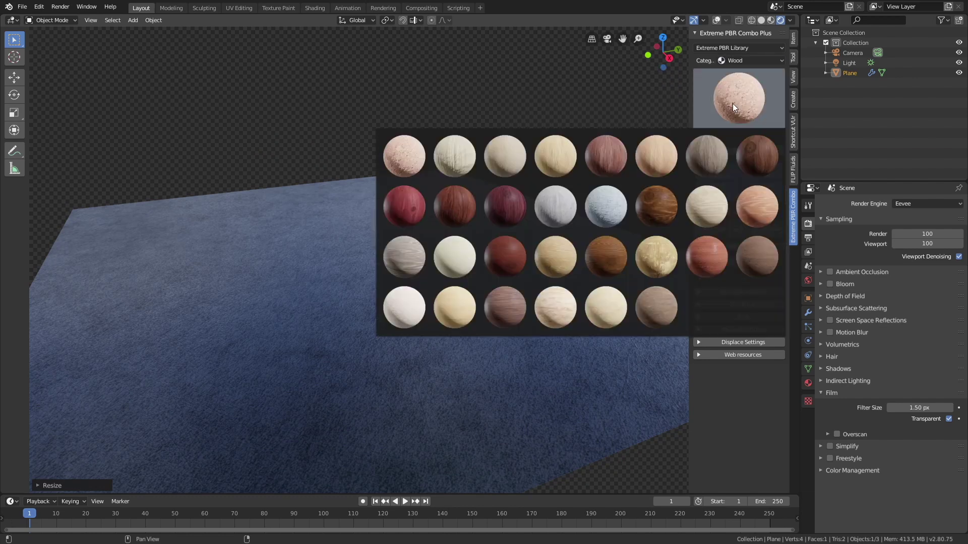
pyautogui.click(758, 144)
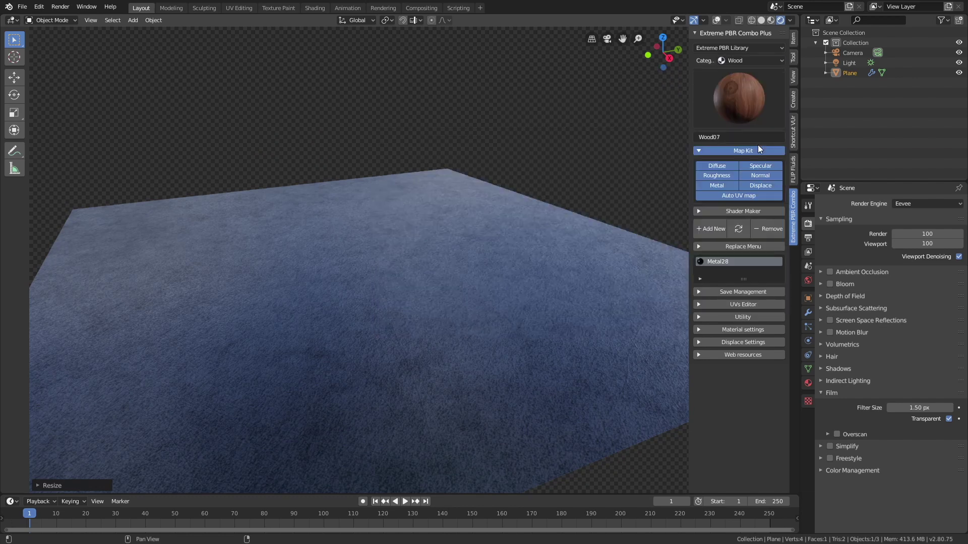
pyautogui.click(745, 227)
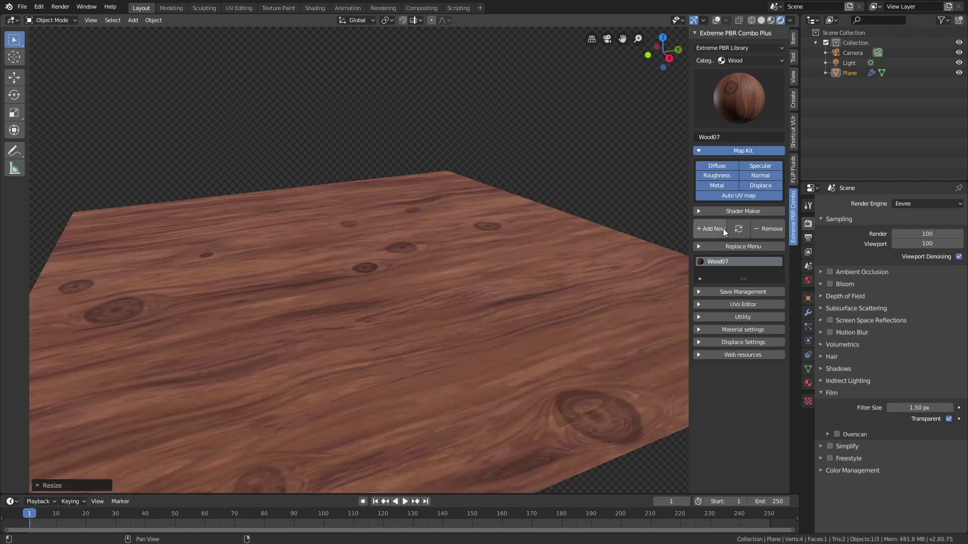
pyautogui.click(725, 306)
pyautogui.click(730, 322)
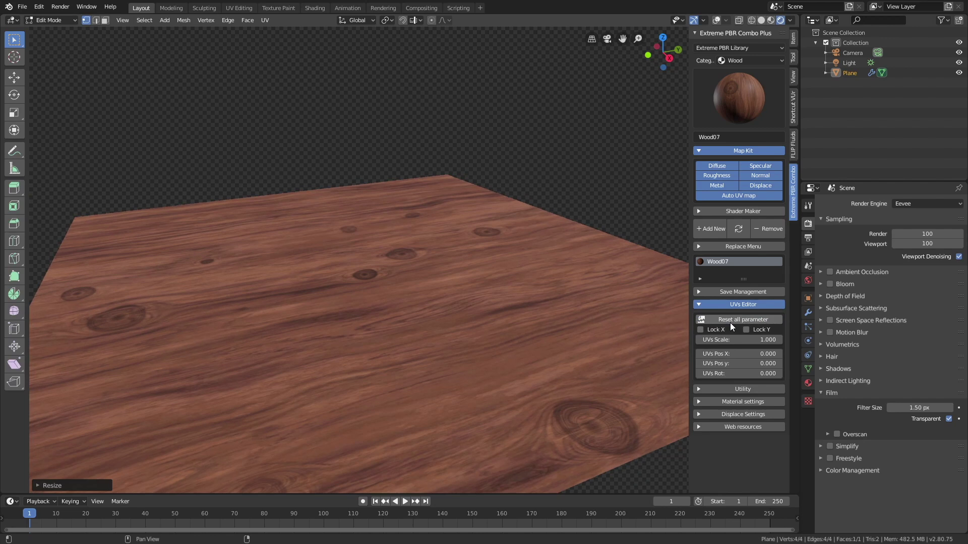
# Set the Wood07 UVs Scale to 0.4 for smaller tiling
pyautogui.click(732, 338)
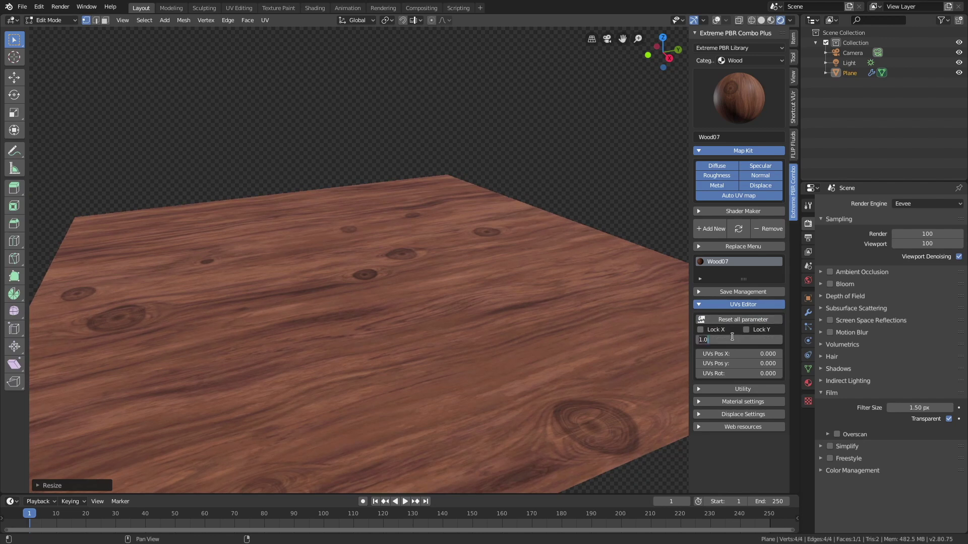
pyautogui.write('0.4')
pyautogui.press('Return')
pyautogui.moveTo(506, 311); pyautogui.dragTo(524, 319, button='middle')
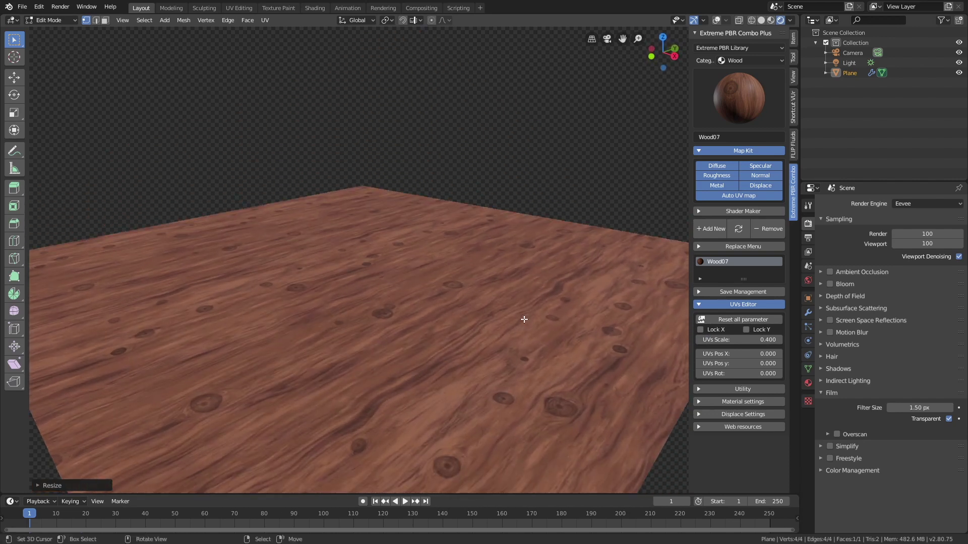
# Offset the UV position to -19.110/40.860, reset rotation to 0, and return to Object Mode
pyautogui.moveTo(736, 354); pyautogui.dragTo(726, 373)
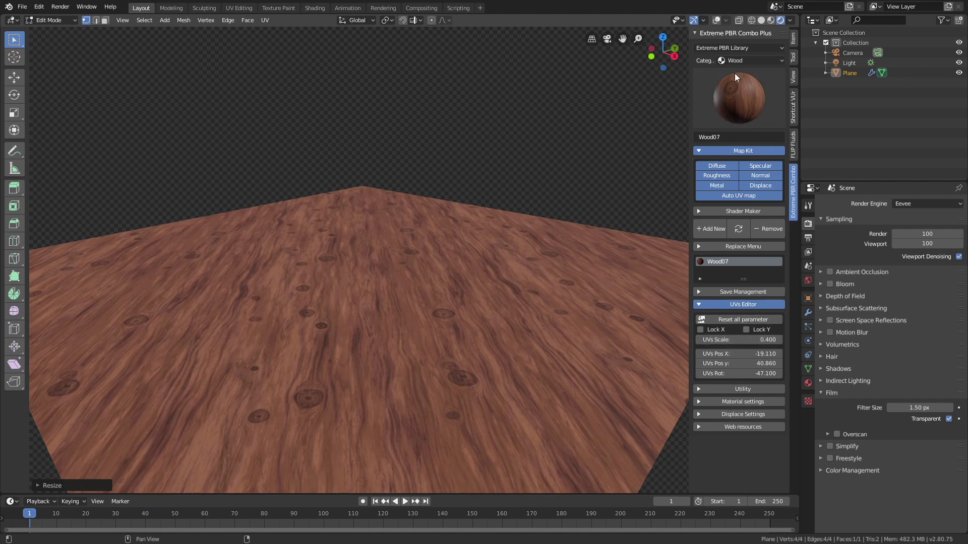
pyautogui.press('BackSpace')
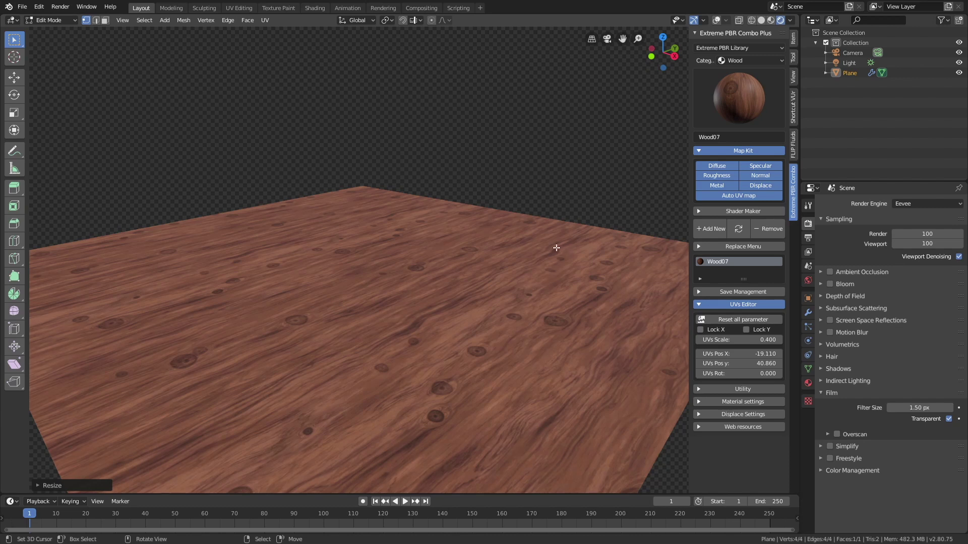
pyautogui.click(53, 20)
pyautogui.click(56, 30)
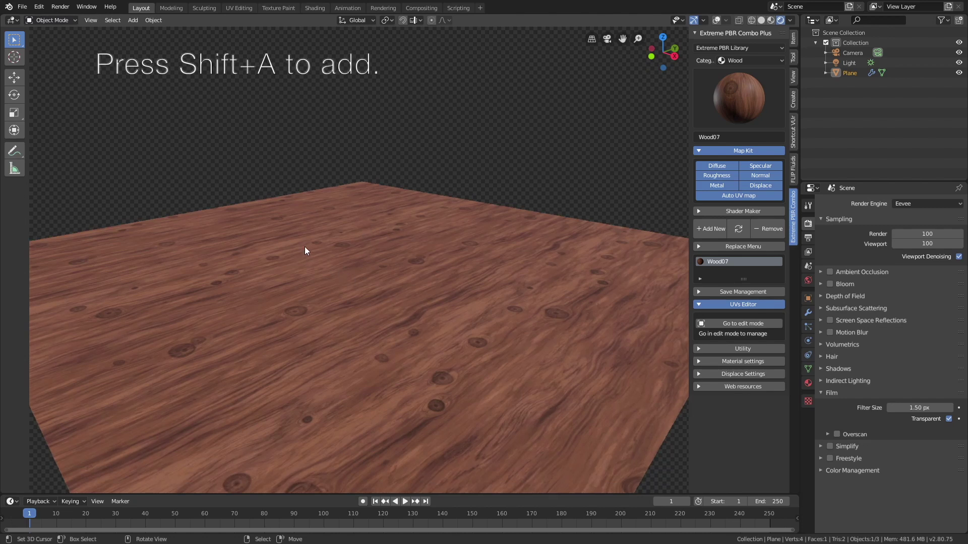
# Add a UV sphere with a Subdivision Surface modifier at levels 5
pyautogui.hotkey('shift', 'a')
pyautogui.moveTo(305, 247)
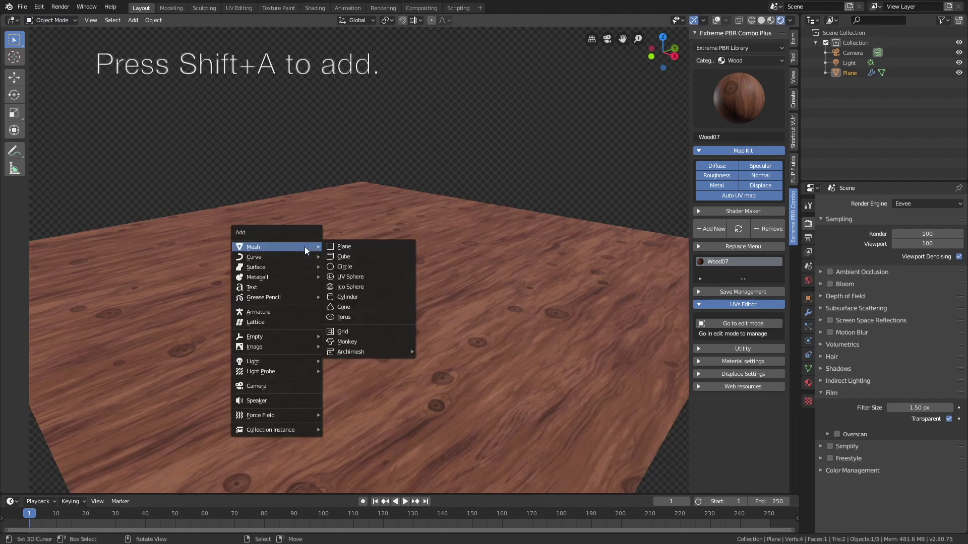
pyautogui.click(358, 276)
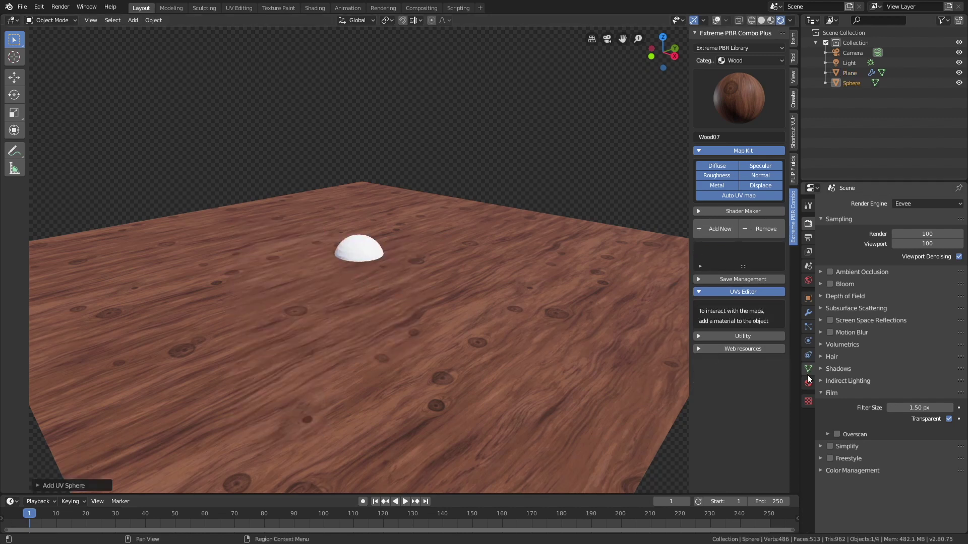
pyautogui.click(808, 312)
pyautogui.click(874, 203)
pyautogui.click(788, 369)
pyautogui.click(885, 269)
pyautogui.click(885, 270)
pyautogui.click(887, 279)
pyautogui.click(887, 279)
pyautogui.click(887, 279)
pyautogui.click(887, 279)
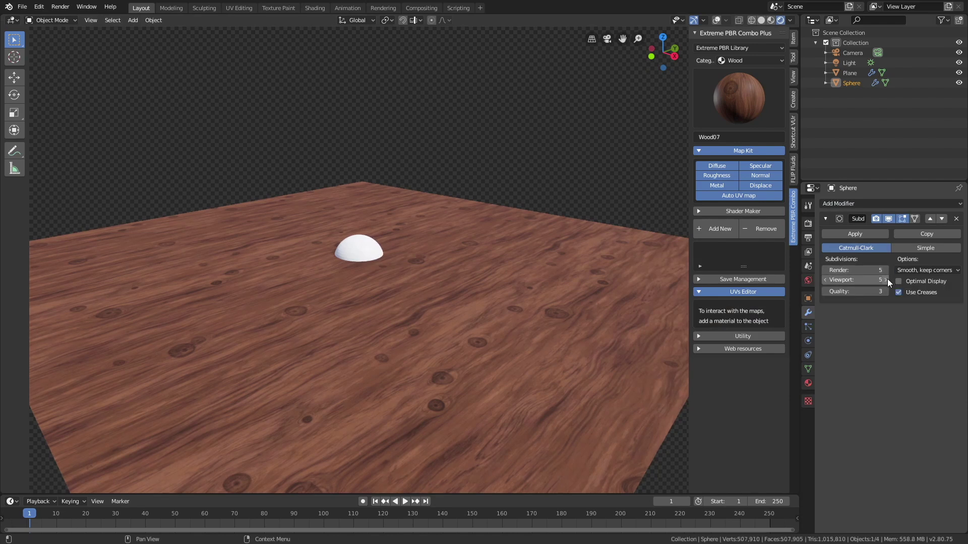
# Shade the sphere smooth and move it up along Z above the plane
pyautogui.click(153, 20)
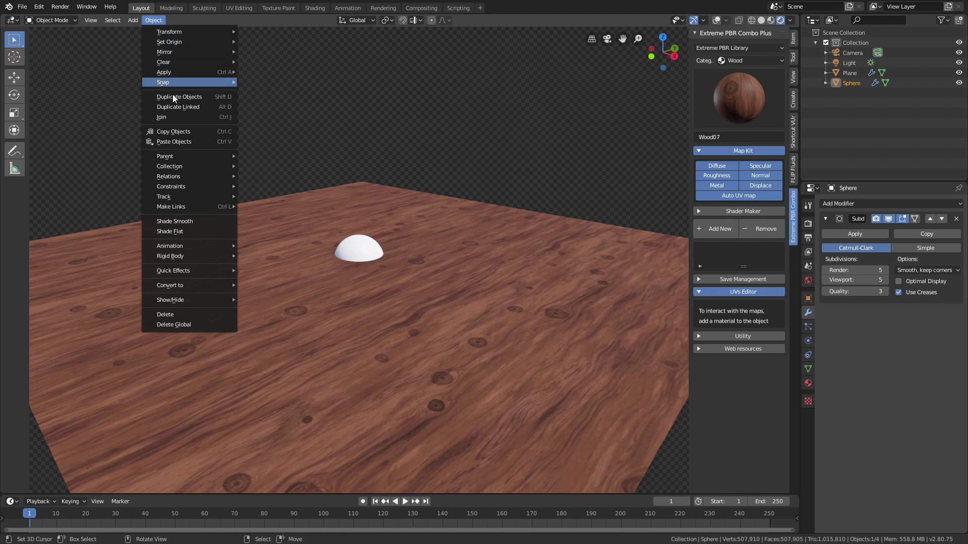
pyautogui.click(174, 221)
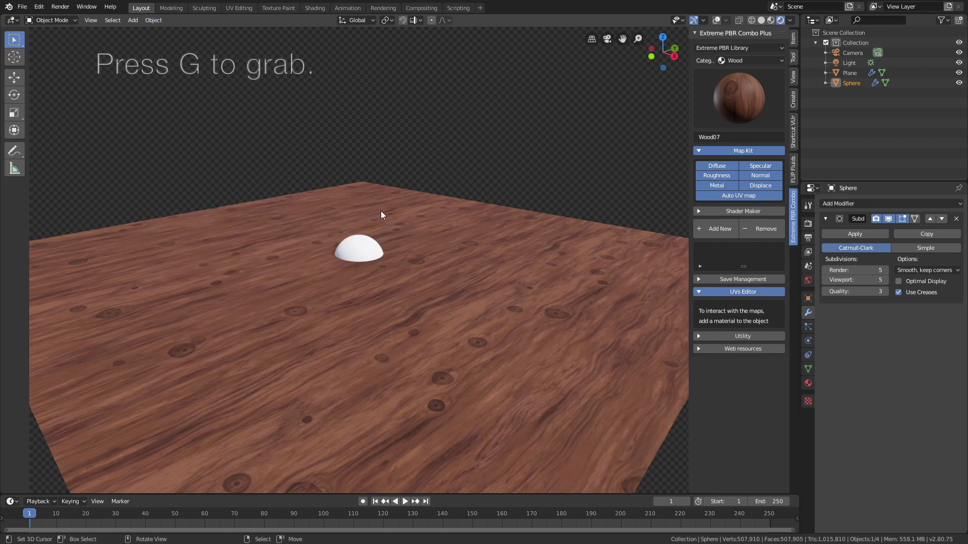
pyautogui.press('g')
pyautogui.press('z')
pyautogui.click(428, 177)
pyautogui.moveTo(427, 177); pyautogui.dragTo(369, 162, button='middle')
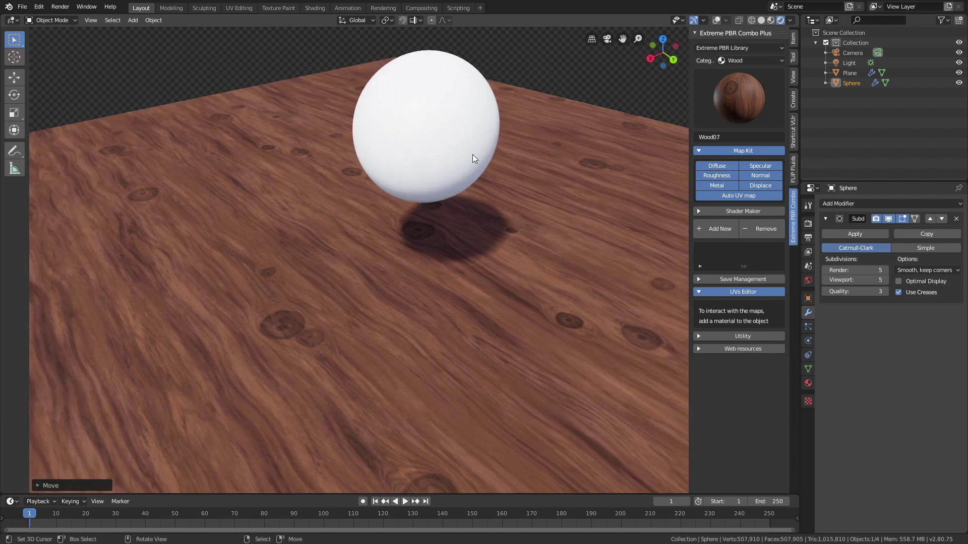
# Choose the Ice category and add the Ice01 material to the sphere
pyautogui.click(733, 61)
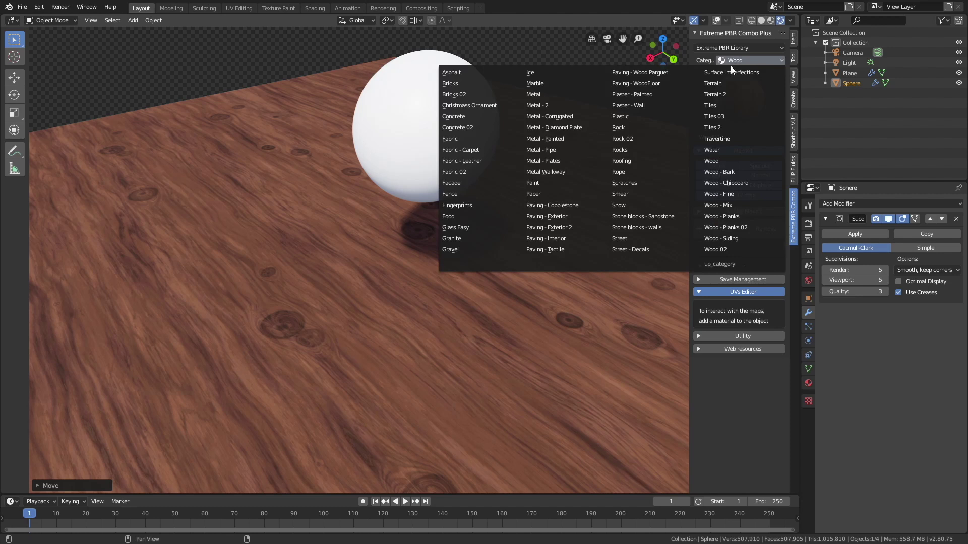
pyautogui.click(531, 72)
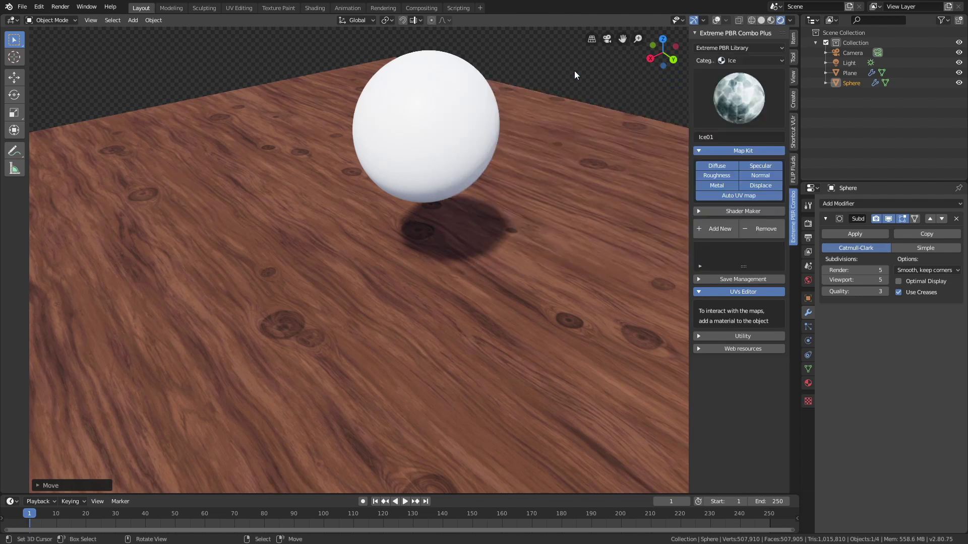
pyautogui.click(727, 231)
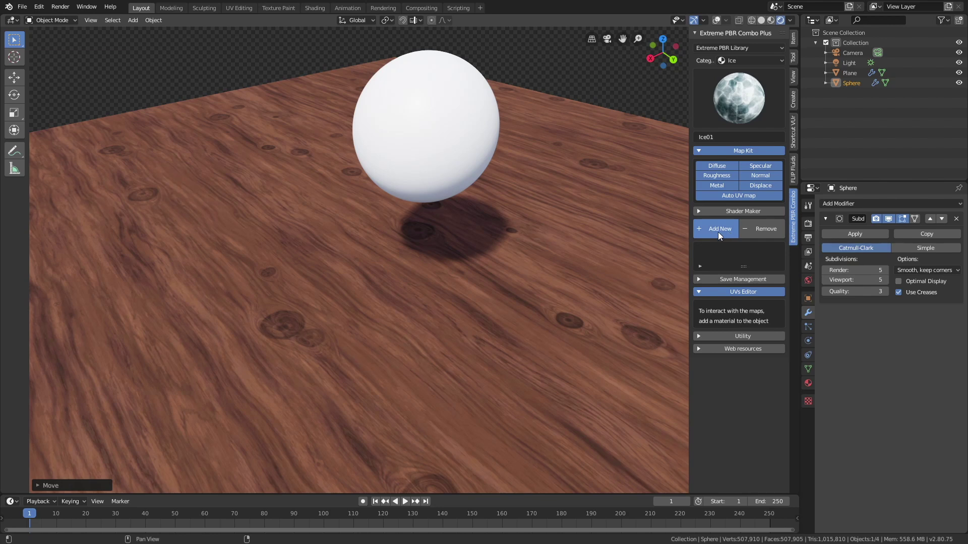
pyautogui.moveTo(536, 176); pyautogui.dragTo(506, 222, button='middle')
pyautogui.scroll(4, 433, 131)
pyautogui.scroll(3, 527, 218)
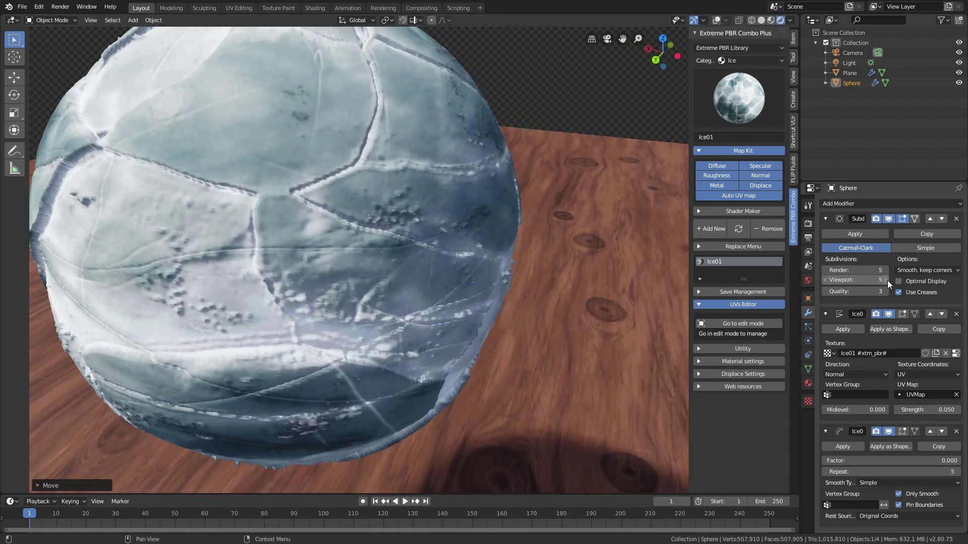
# Increase the Subdivision modifier's Viewport level to 6
pyautogui.click(885, 280)
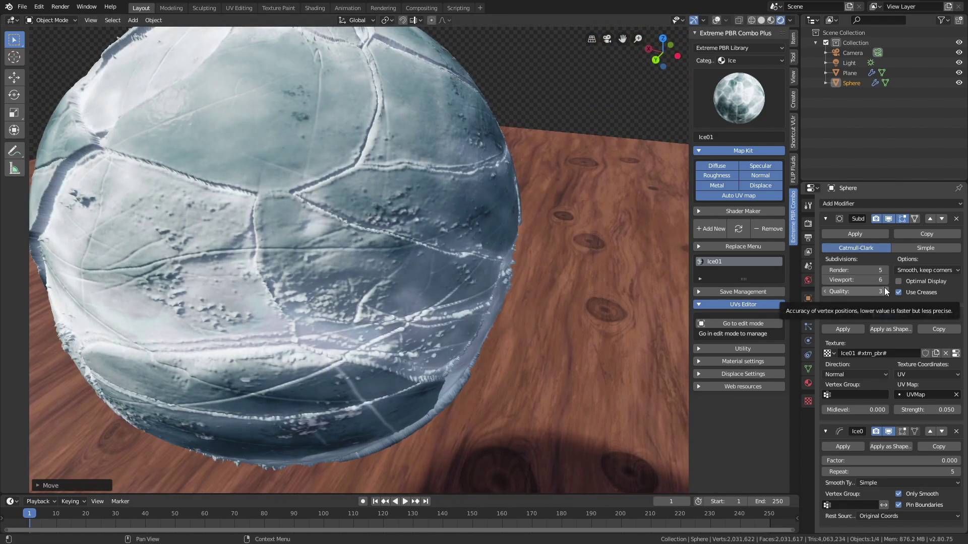
pyautogui.scroll(-4, 516, 235)
pyautogui.moveTo(516, 236); pyautogui.dragTo(454, 229, button='middle')
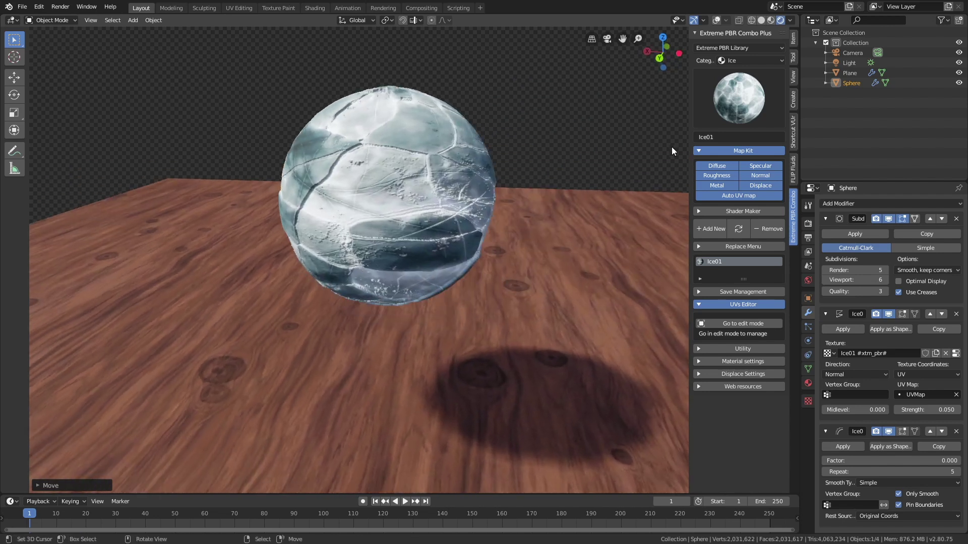
pyautogui.click(745, 60)
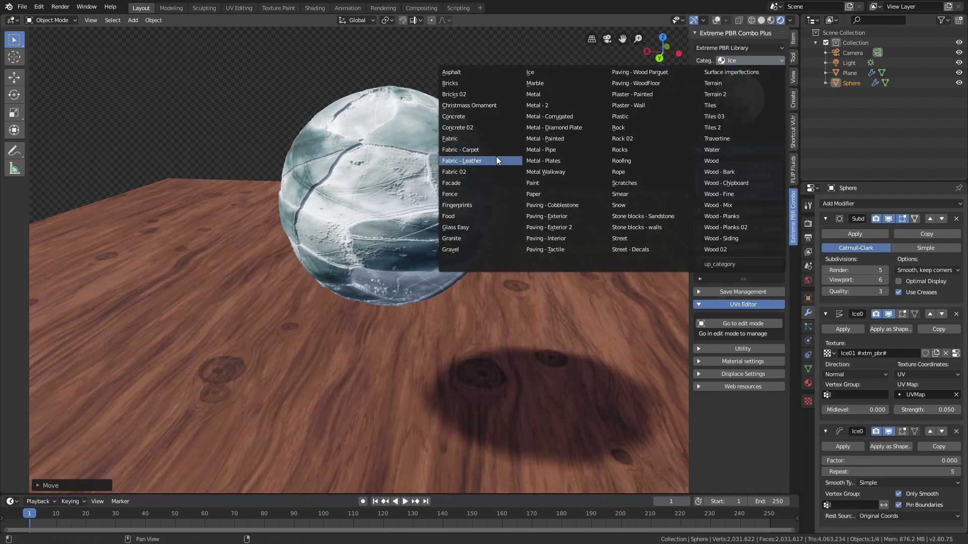
# Replace the sphere's ice with the Fabric category's Striped_cotton_01 material
pyautogui.click(465, 138)
pyautogui.click(725, 94)
pyautogui.click(757, 366)
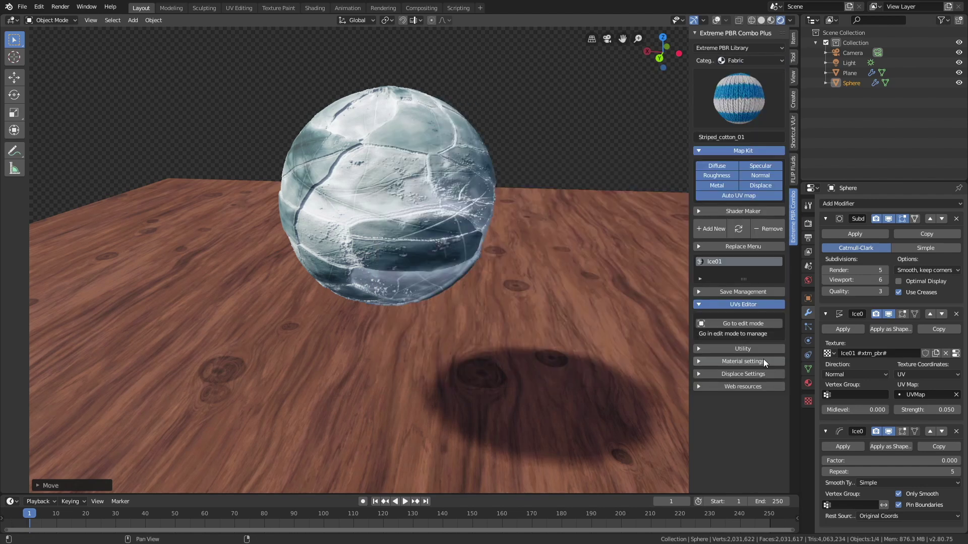
pyautogui.click(738, 229)
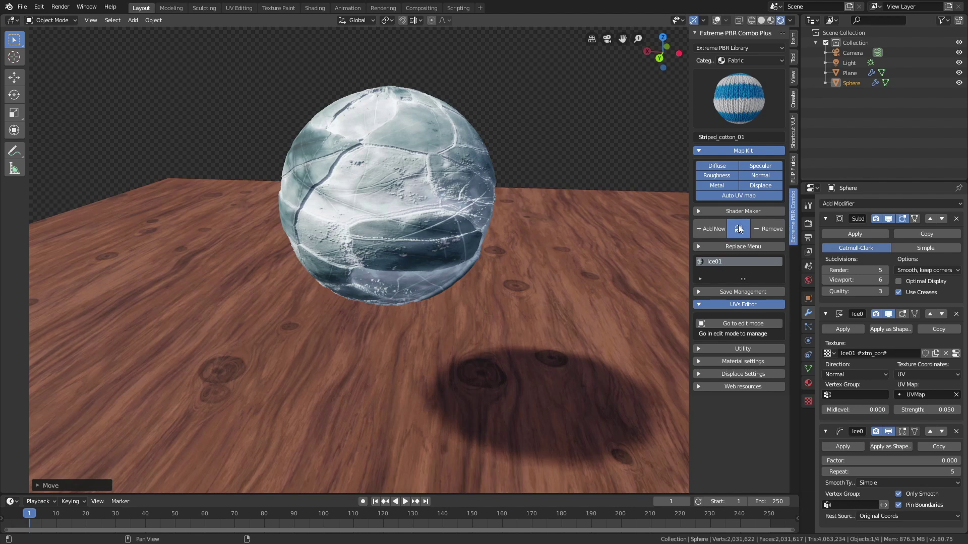
pyautogui.moveTo(459, 208); pyautogui.dragTo(485, 208, button='middle')
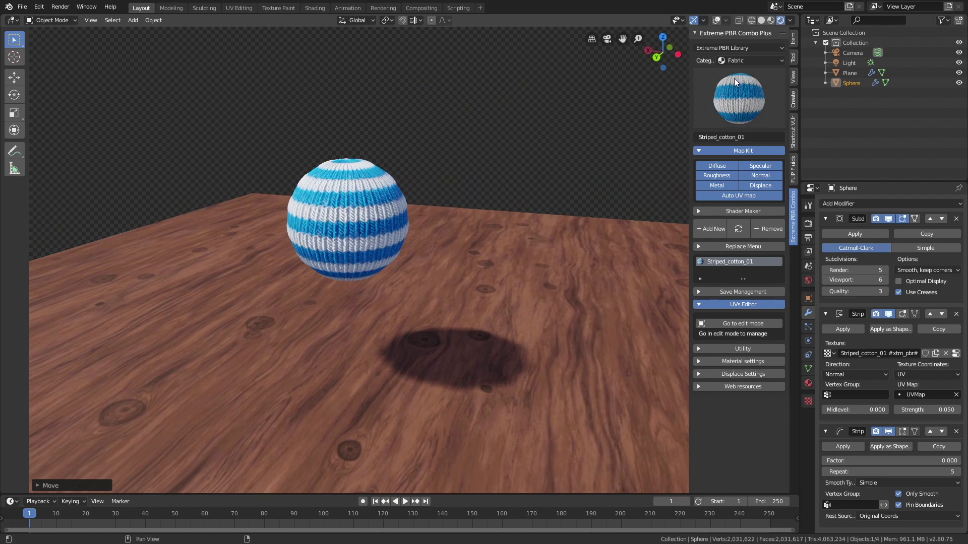
# Switch to the Asphalt category, pick the cracked Asphalt08 material, and inspect the sphere
pyautogui.click(736, 60)
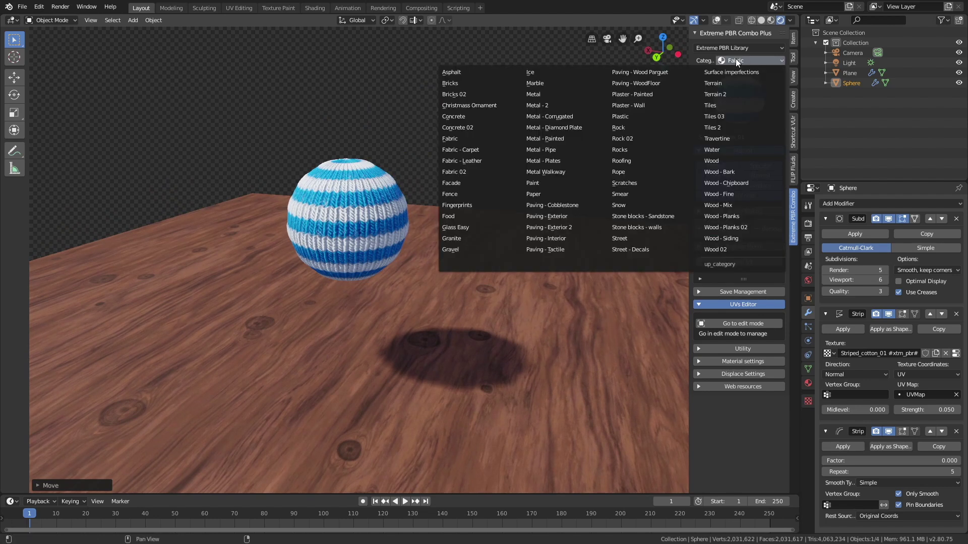
pyautogui.click(488, 71)
pyautogui.click(716, 90)
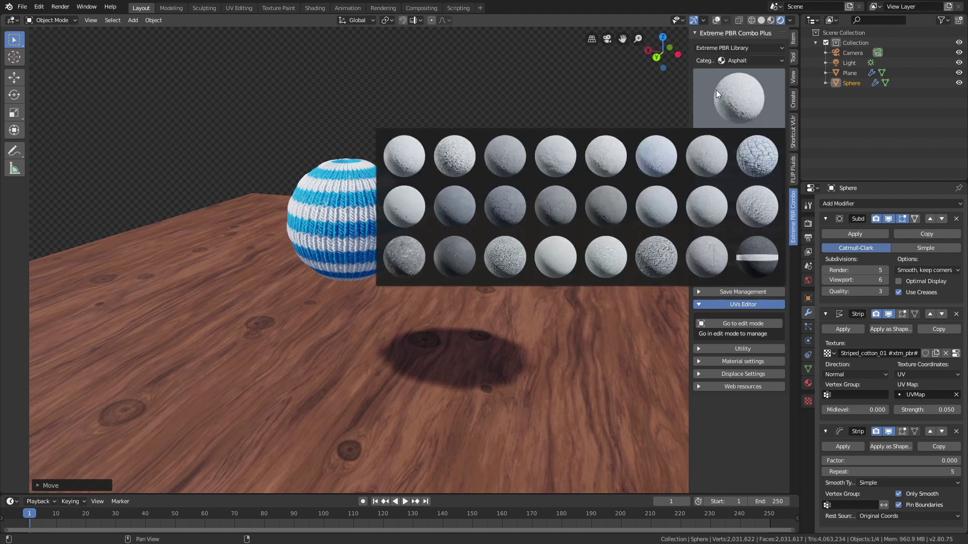
pyautogui.click(755, 151)
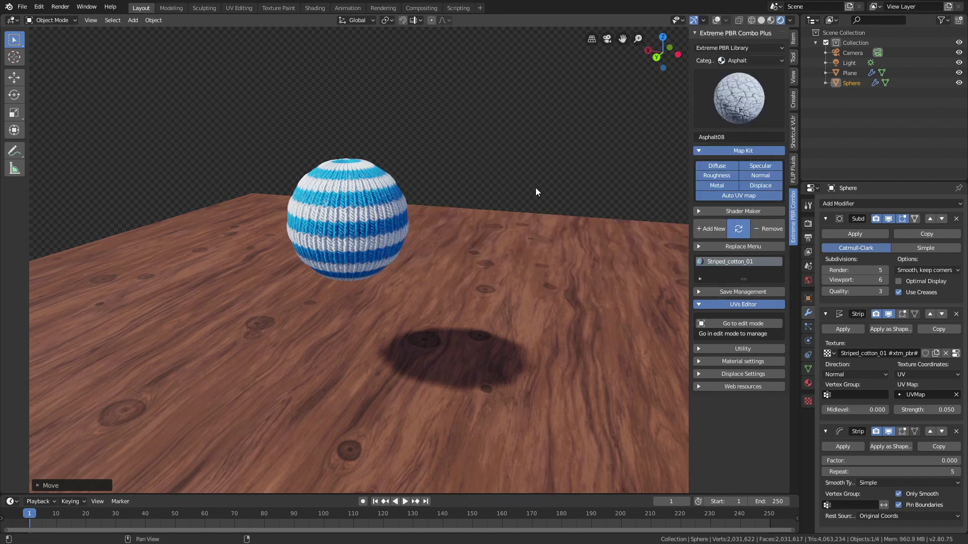
pyautogui.scroll(5, 413, 207)
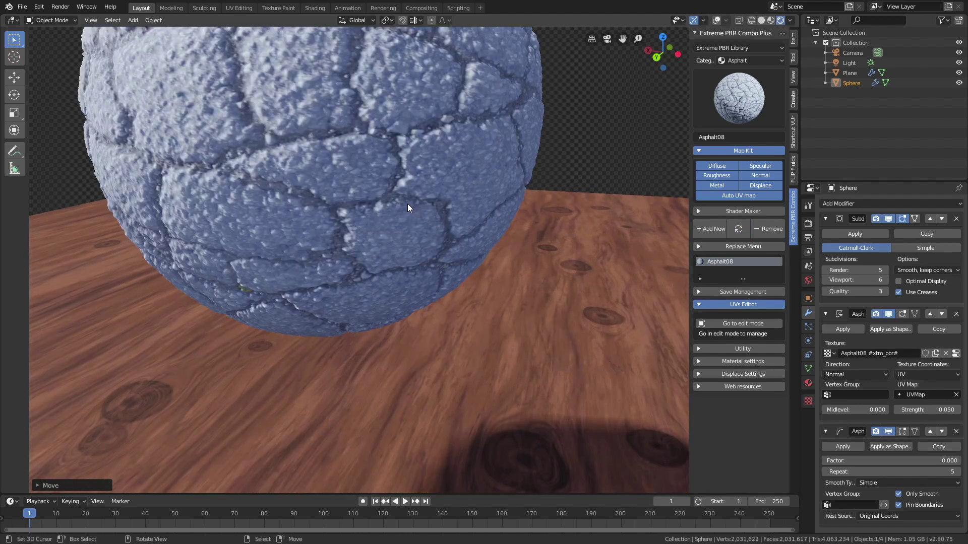
pyautogui.scroll(-5, 407, 204)
pyautogui.moveTo(434, 210)
pyautogui.mouseDown(button='middle')
pyautogui.moveTo(519, 205)
pyautogui.moveTo(445, 208)
pyautogui.mouseUp(button='middle')
pyautogui.scroll(5, 515, 204)
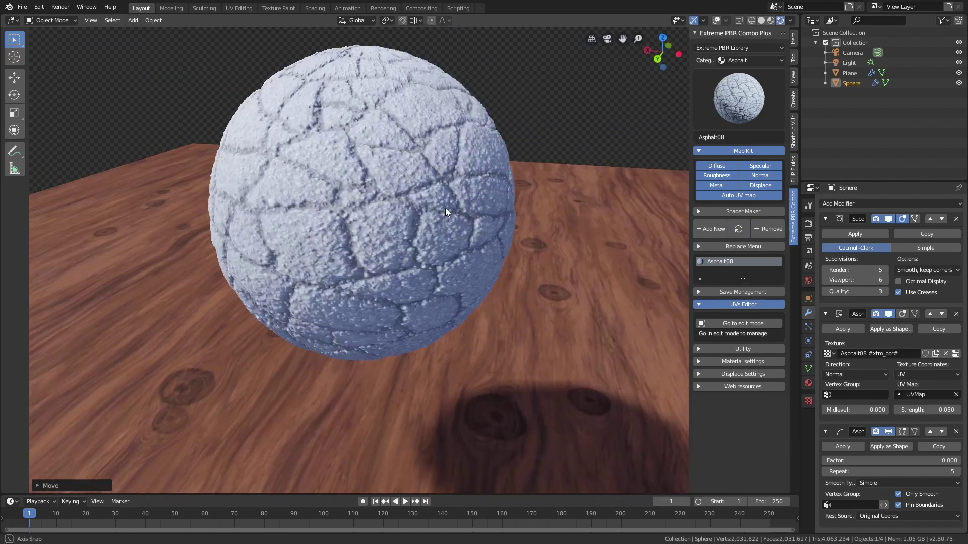
pyautogui.click(717, 105)
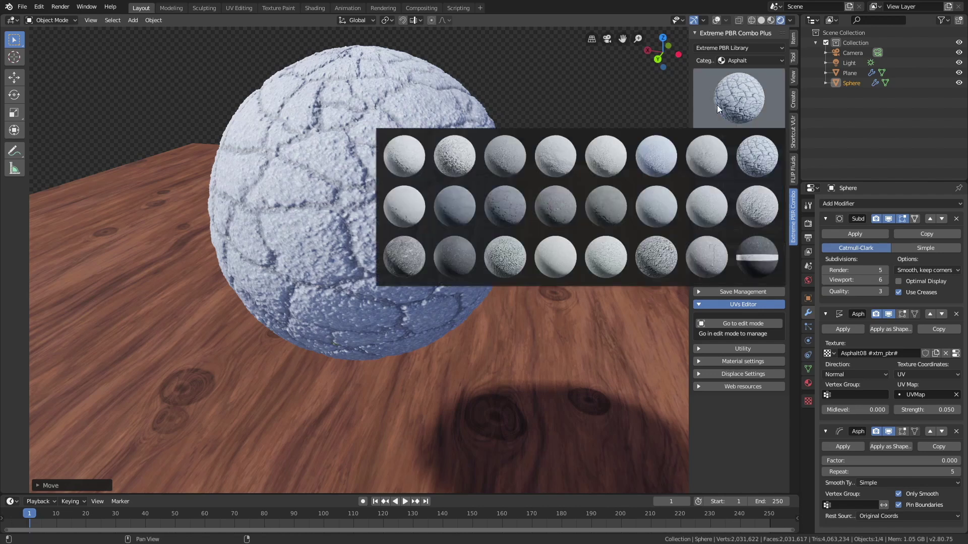
pyautogui.click(731, 61)
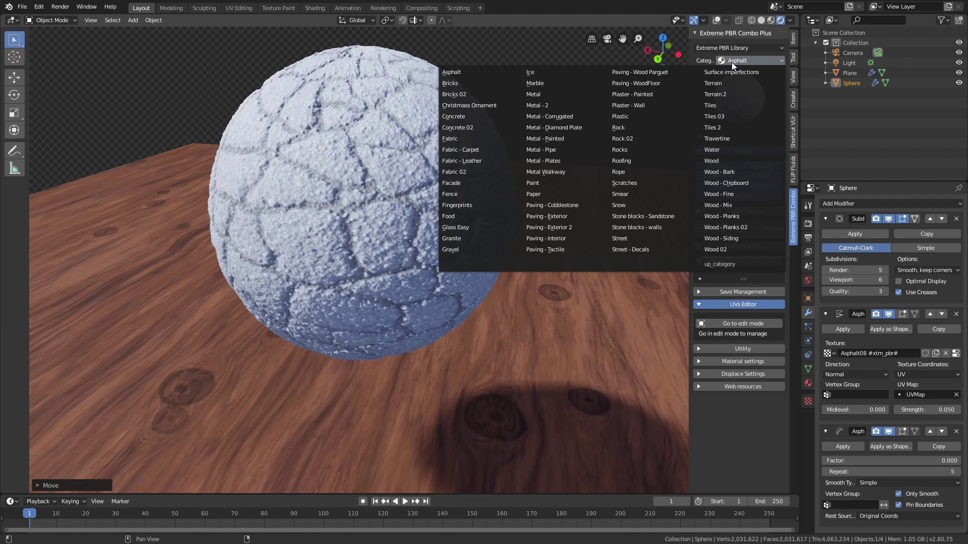
# Apply the Glass Easy category's Easy Glass material to the sphere in place of asphalt
pyautogui.click(483, 227)
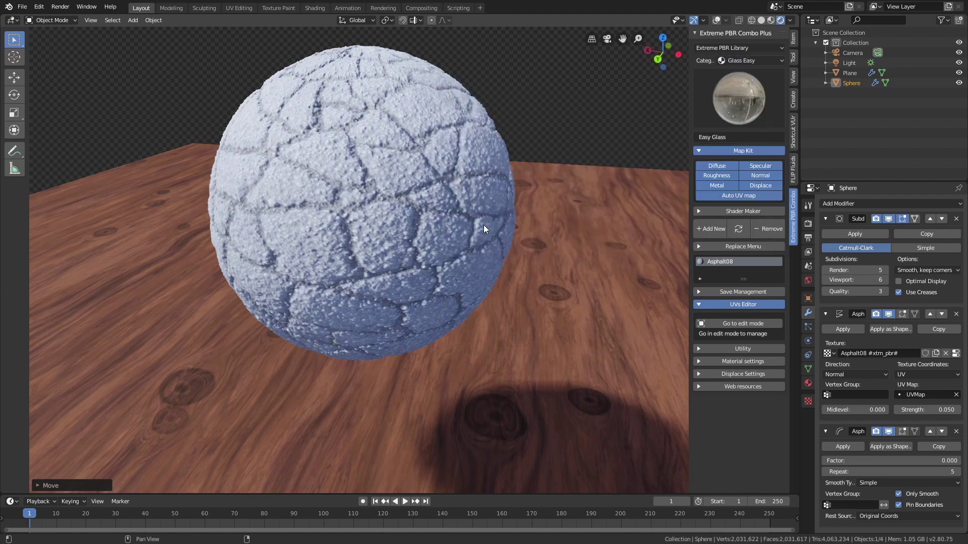
pyautogui.click(738, 227)
pyautogui.moveTo(415, 143); pyautogui.dragTo(382, 148, button='middle')
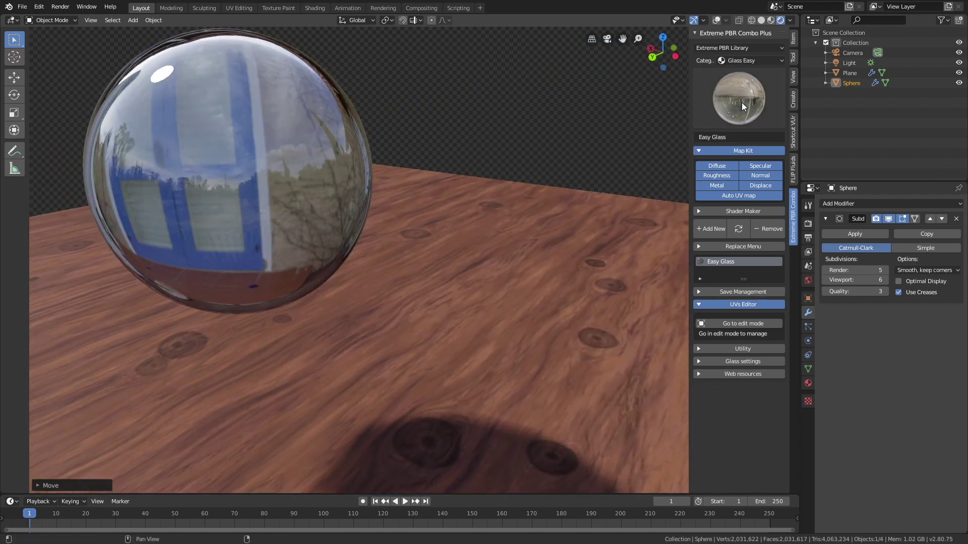
pyautogui.click(742, 102)
pyautogui.click(741, 102)
# Apply Water Easy from the Water category, then play and scrub the animation back to frame 1
pyautogui.click(743, 62)
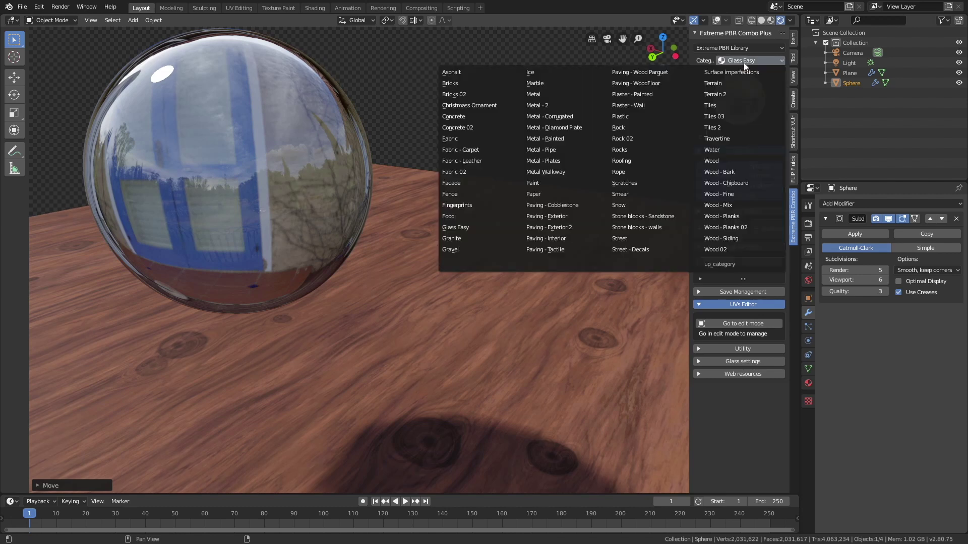
pyautogui.click(717, 150)
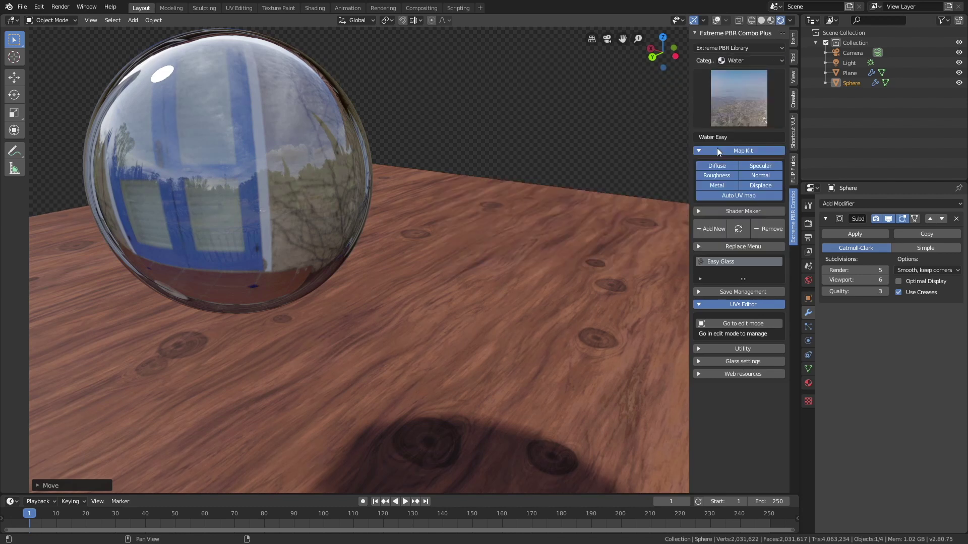
pyautogui.click(739, 228)
pyautogui.moveTo(446, 179); pyautogui.dragTo(543, 183, button='middle')
pyautogui.press('space')
pyautogui.moveTo(110, 524); pyautogui.dragTo(29, 521)
pyautogui.press('space')
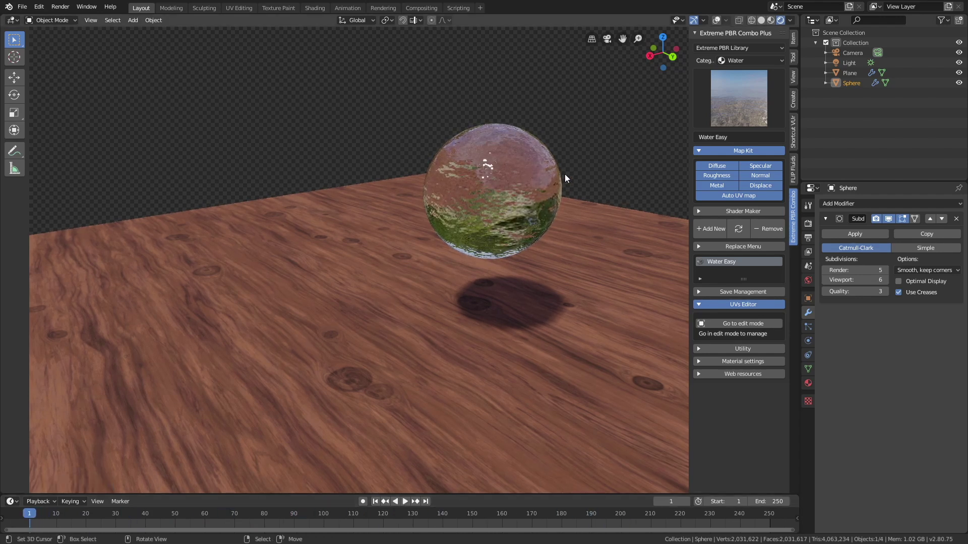
pyautogui.click(738, 60)
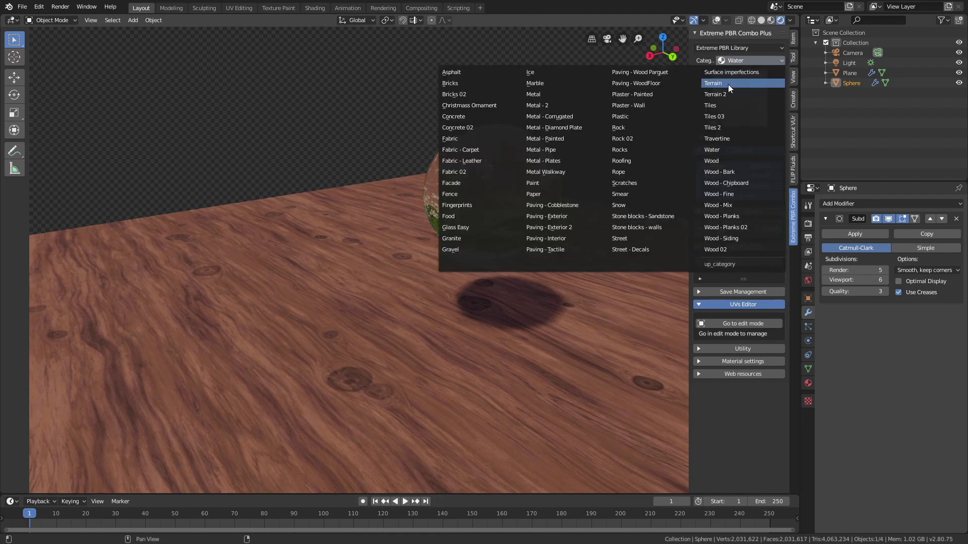
# Apply the Terrain category's Ground01 material to the sphere and view its mossy displaced surface up close
pyautogui.click(728, 84)
pyautogui.click(746, 91)
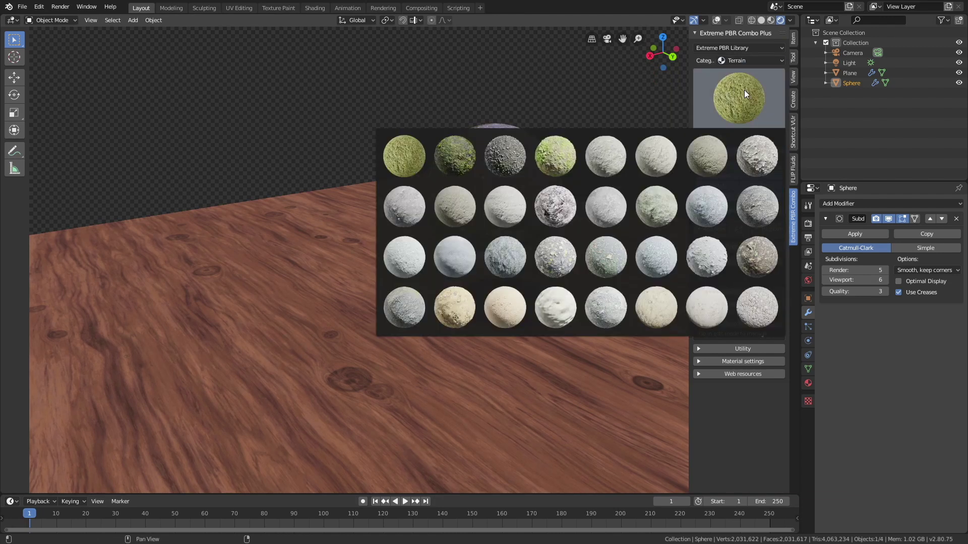
pyautogui.click(545, 151)
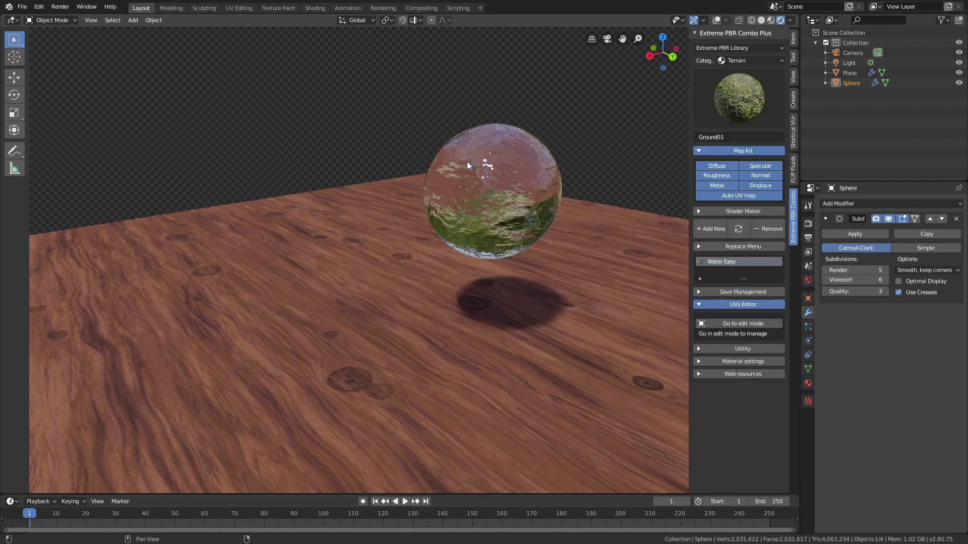
pyautogui.click(733, 224)
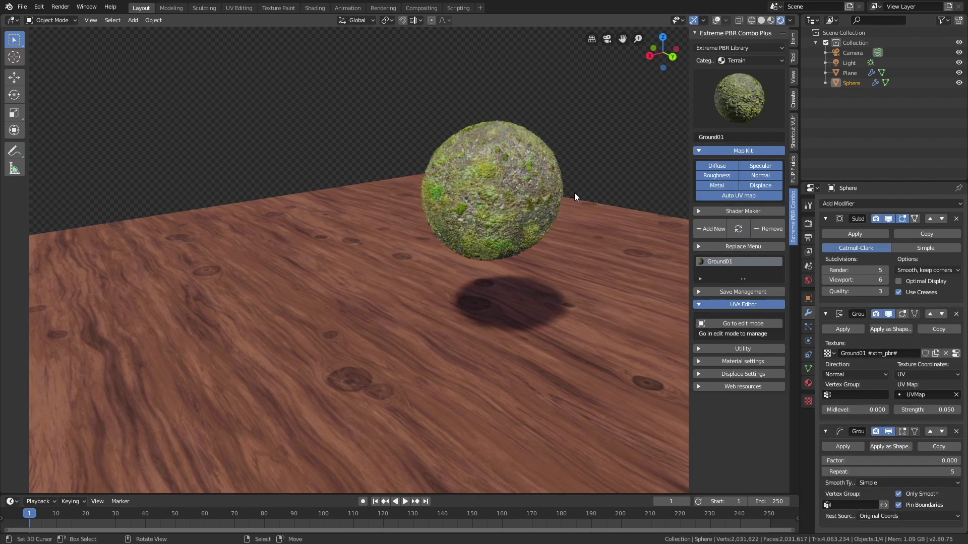
pyautogui.scroll(3, 569, 184)
pyautogui.moveTo(567, 177); pyautogui.dragTo(500, 178, button='middle')
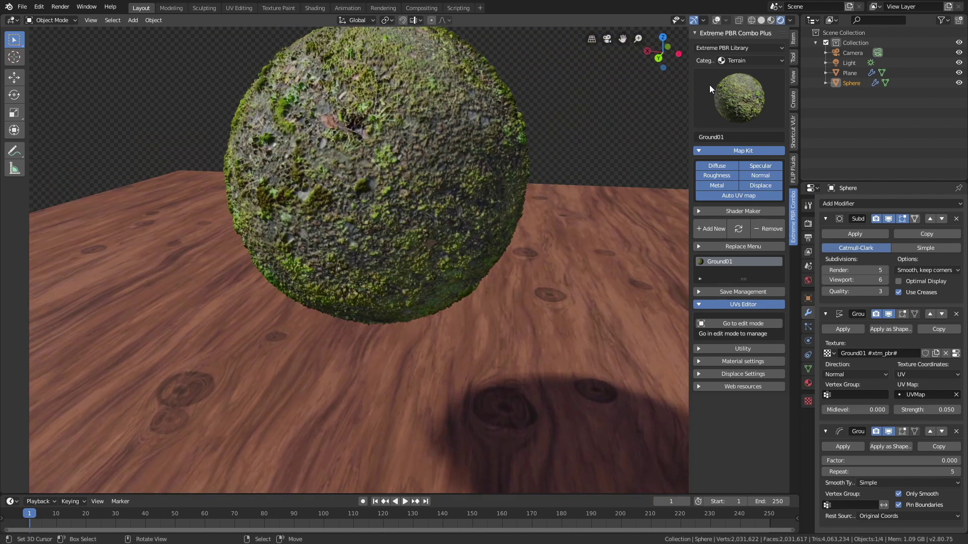
pyautogui.click(737, 62)
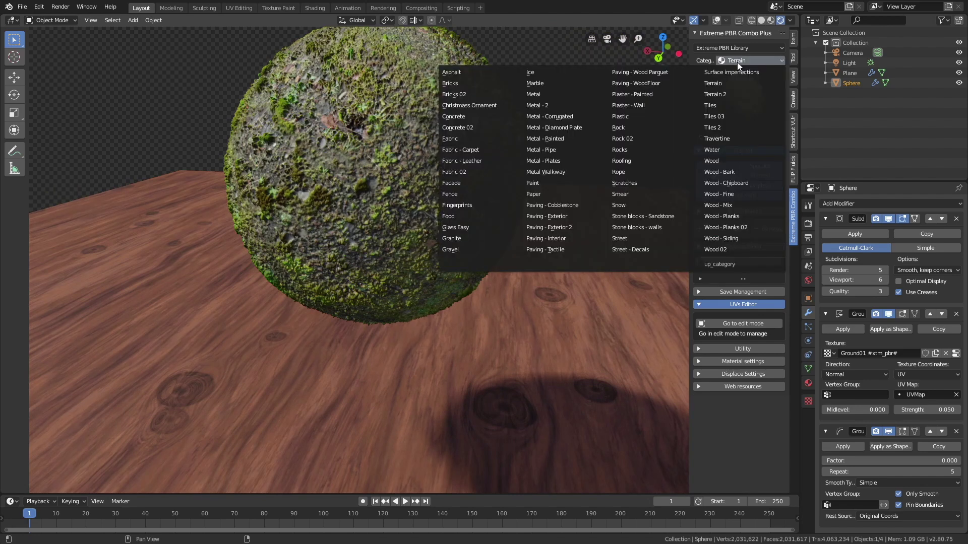
# Apply the red Rosso_marble from the Marble category to the sphere and inspect it
pyautogui.click(583, 83)
pyautogui.moveTo(607, 116); pyautogui.dragTo(615, 120, button='middle')
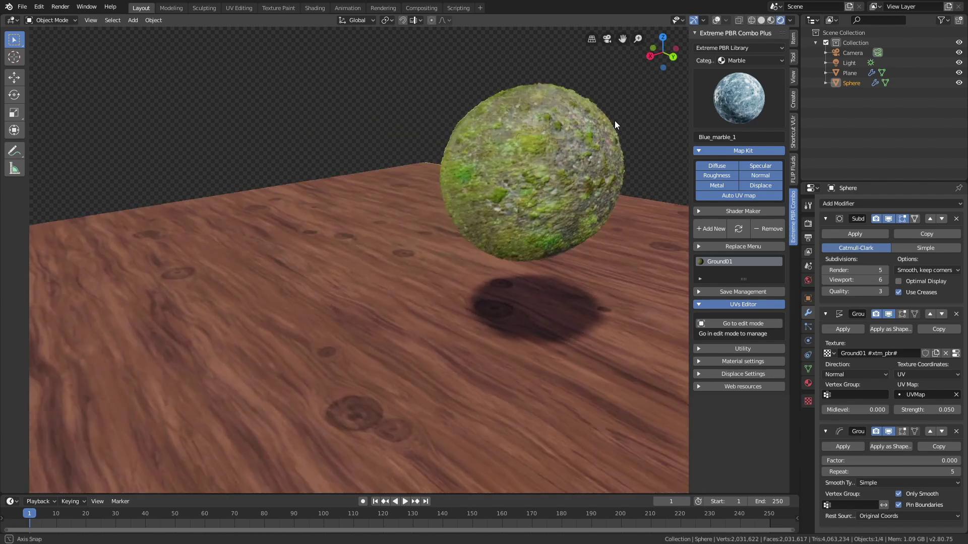
pyautogui.click(725, 104)
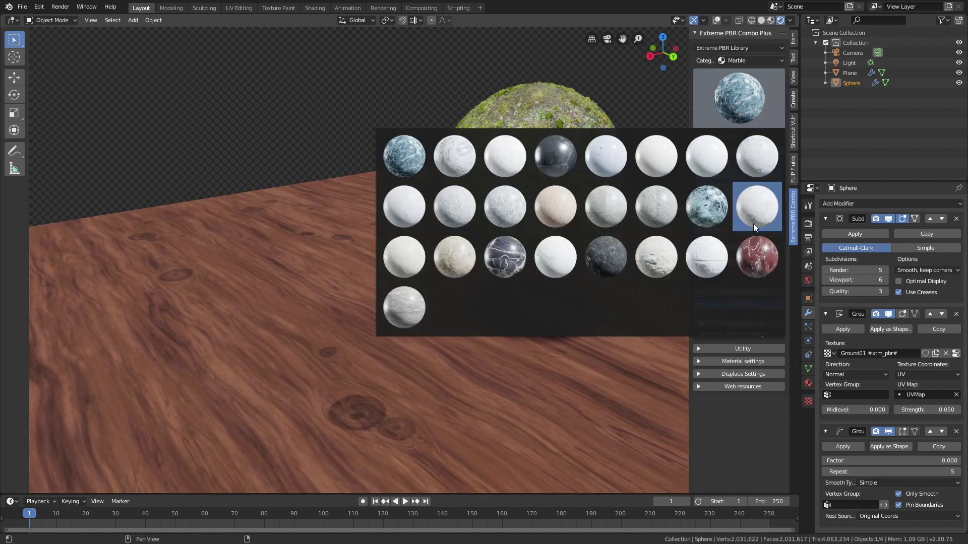
pyautogui.click(758, 254)
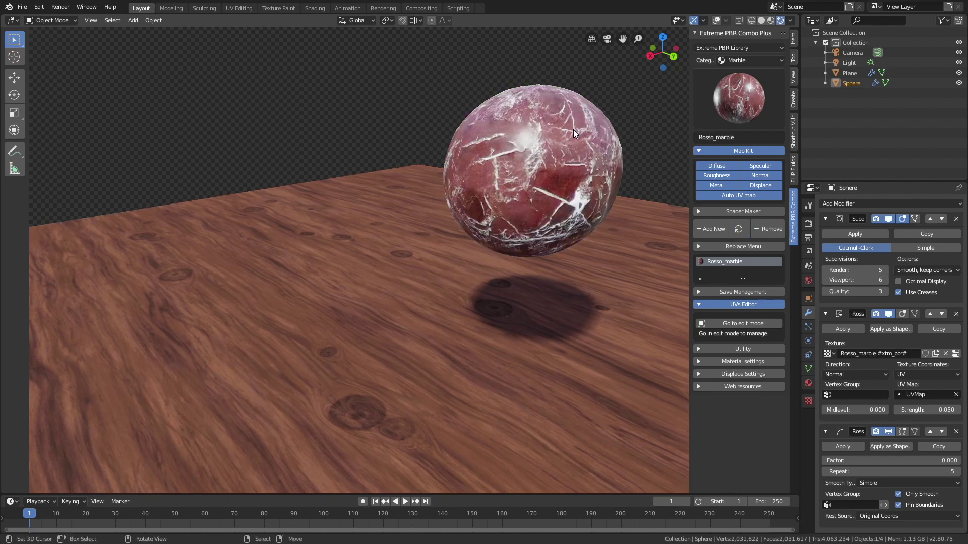
pyautogui.moveTo(573, 129); pyautogui.dragTo(552, 150, button='middle')
pyautogui.scroll(5, 522, 149)
pyautogui.scroll(-5, 498, 143)
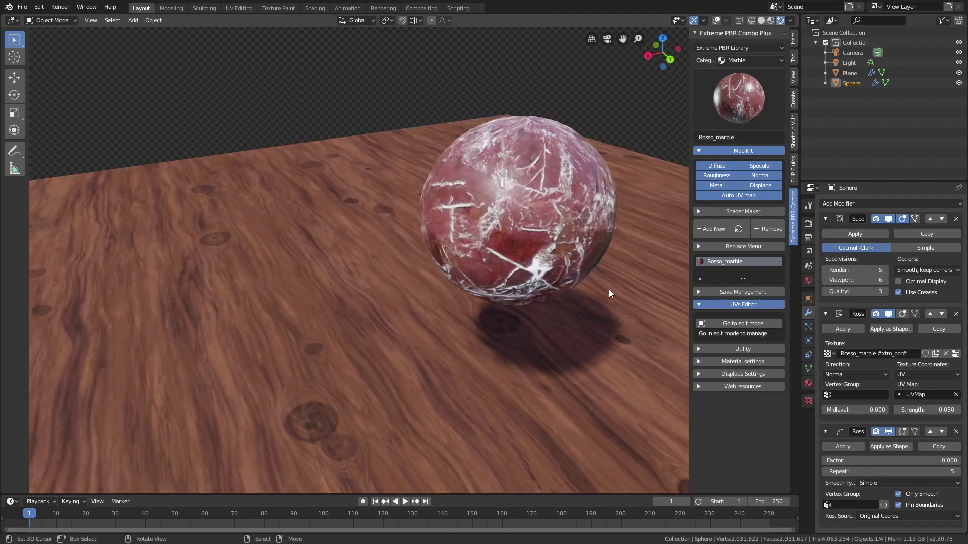
pyautogui.click(707, 373)
# Set the Rosso_marble displacement strength to 2
pyautogui.click(732, 399)
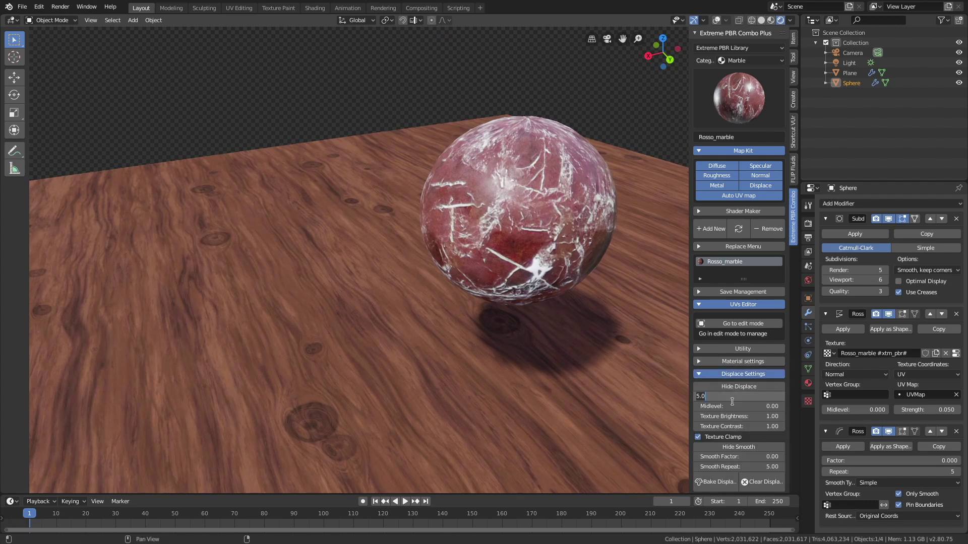
pyautogui.write('2')
pyautogui.press('Return')
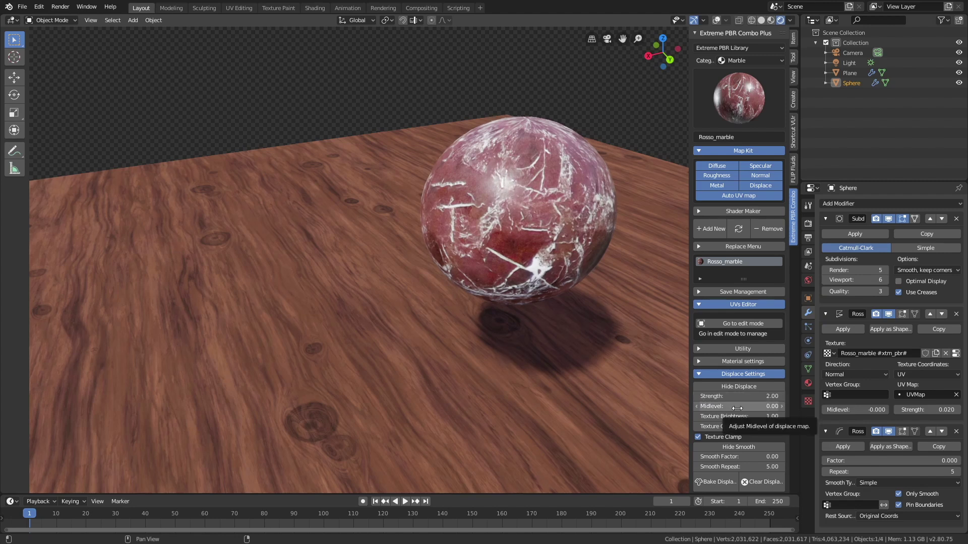
# Apply the dark-veined Marble17 material to the sphere
pyautogui.click(732, 95)
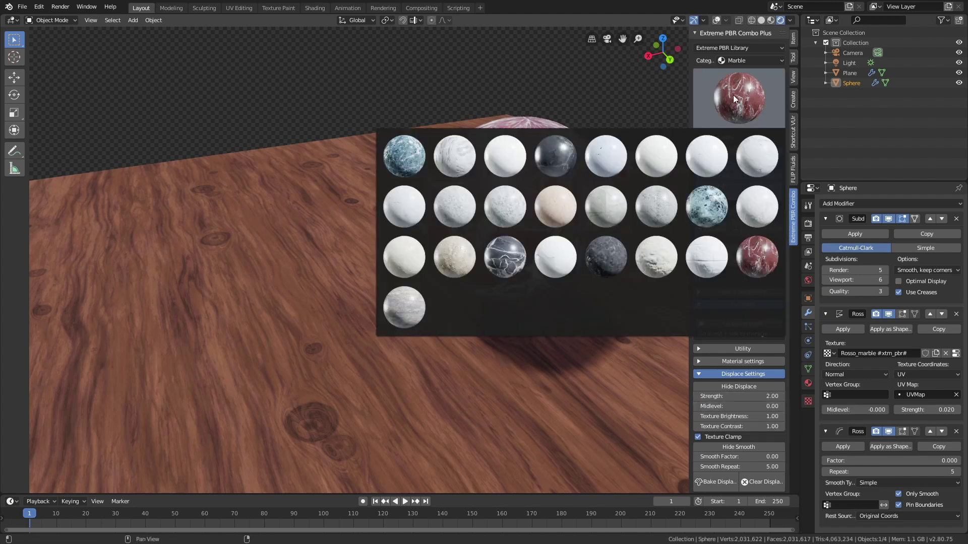
pyautogui.click(513, 255)
pyautogui.click(740, 229)
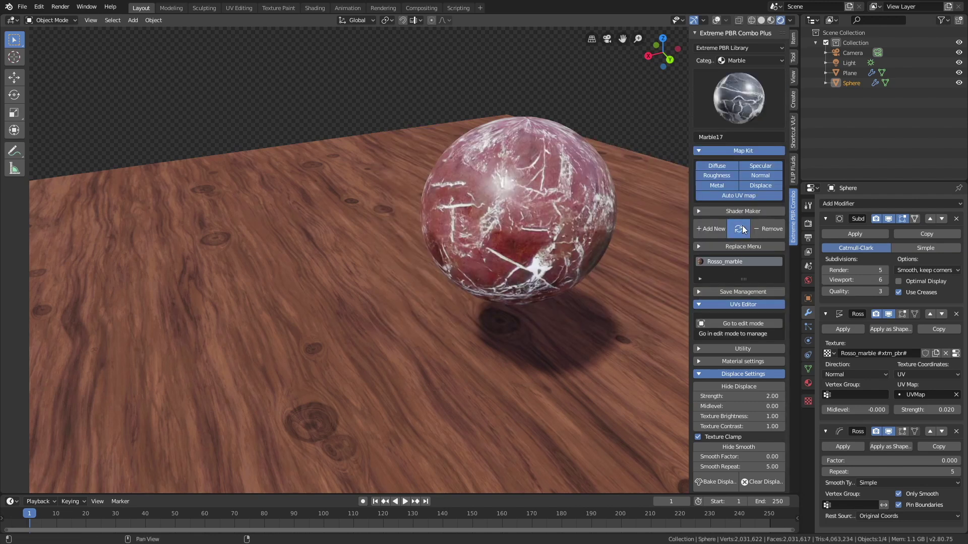
# Replace Marble17 on the sphere with the Plastic category's dark Plastic02 material
pyautogui.moveTo(630, 217); pyautogui.dragTo(623, 147, button='middle')
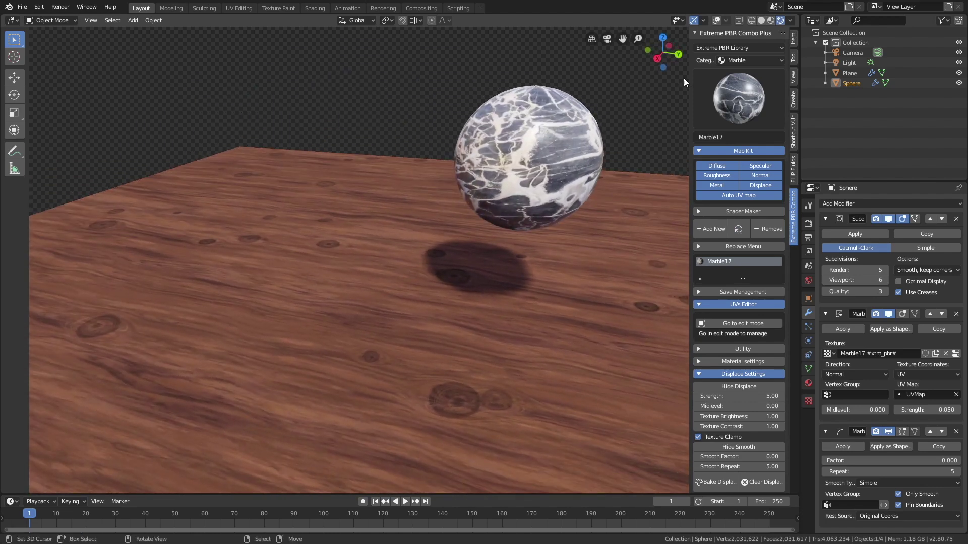
pyautogui.click(737, 60)
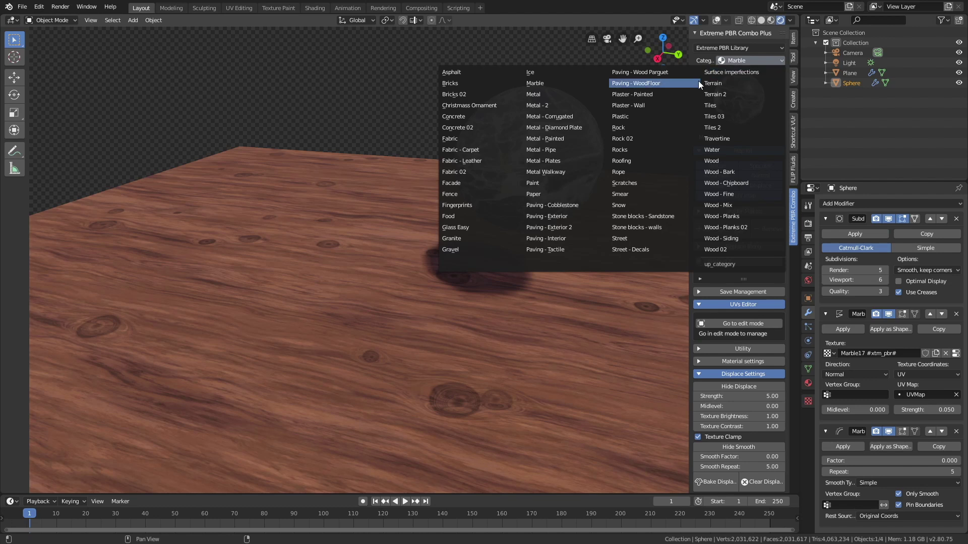
pyautogui.click(678, 114)
pyautogui.click(732, 100)
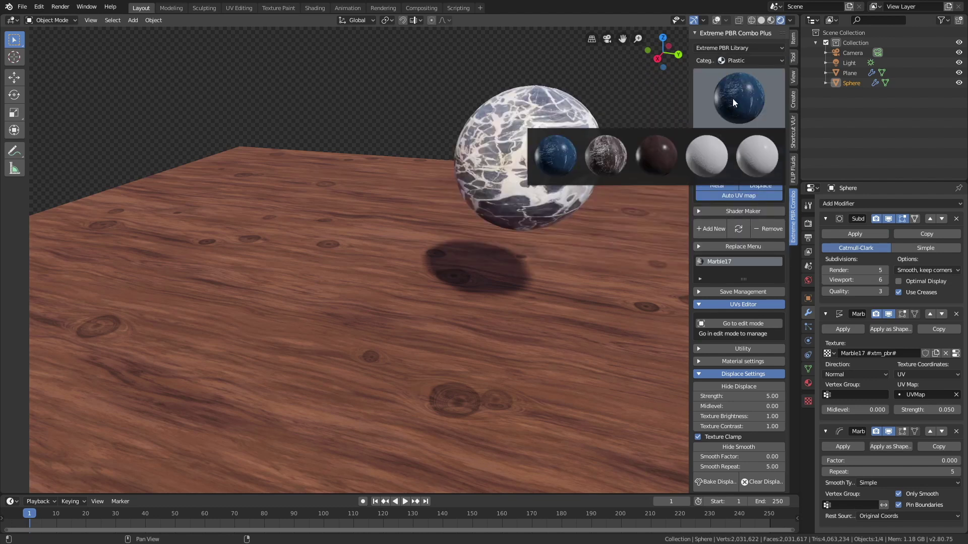
pyautogui.click(608, 156)
pyautogui.click(743, 225)
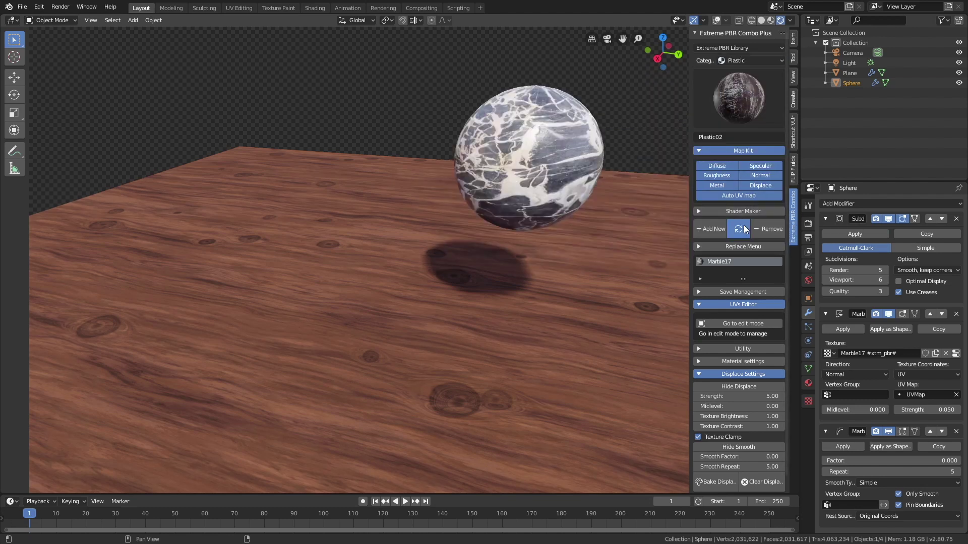
pyautogui.moveTo(649, 112); pyautogui.dragTo(530, 156, button='middle')
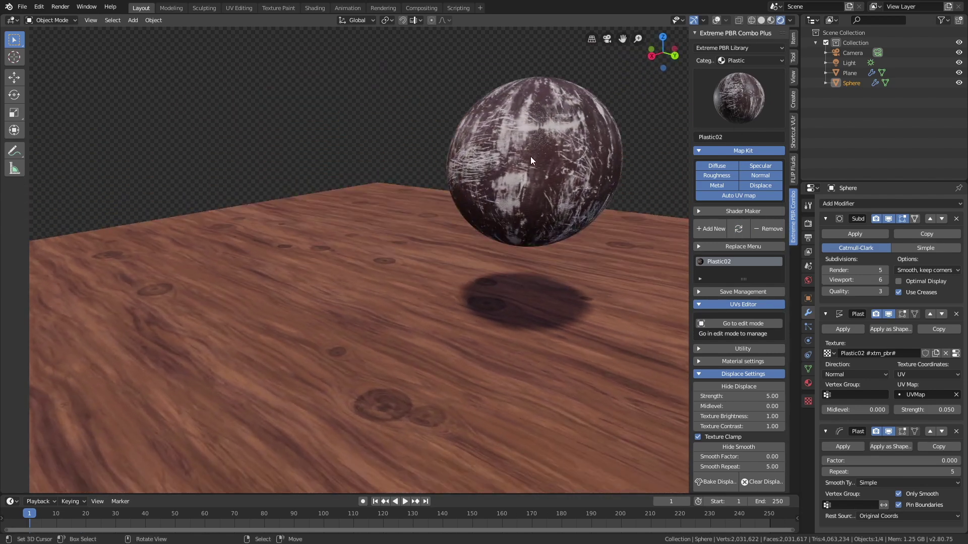
# Delete the sphere and switch the viewport to solid shading with overlays shown
pyautogui.press('x')
pyautogui.click(568, 119)
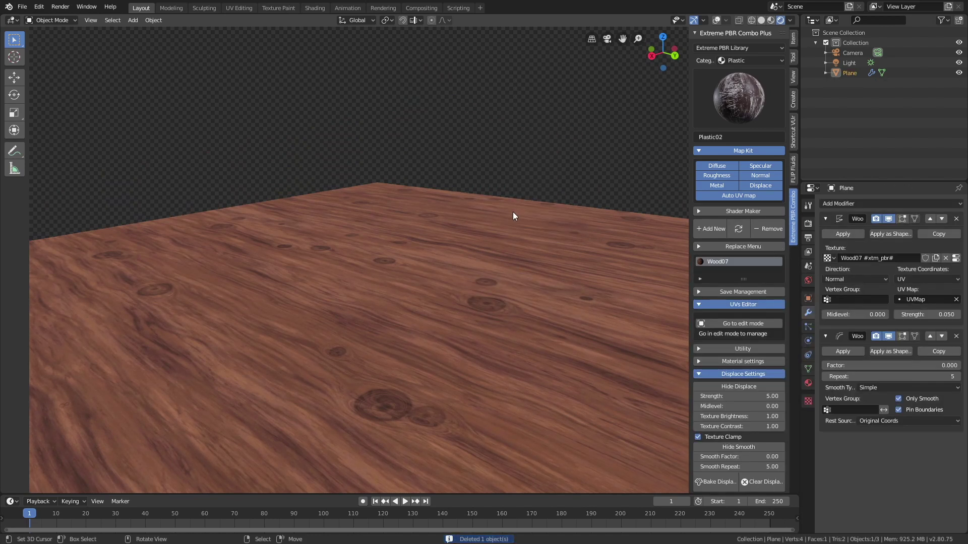
pyautogui.click(761, 20)
pyautogui.click(714, 23)
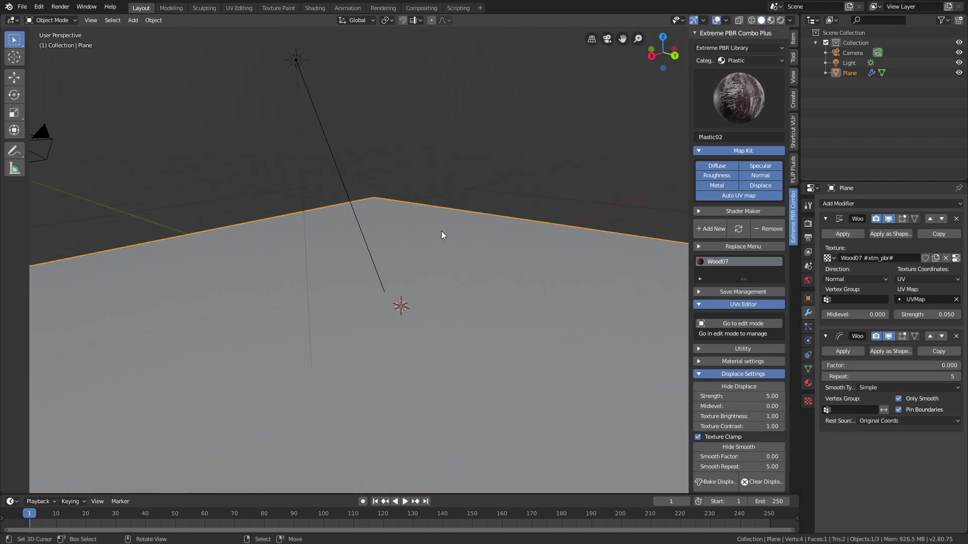
# Pick Rock12 from the Rock category and collapse Displace Settings
pyautogui.click(735, 61)
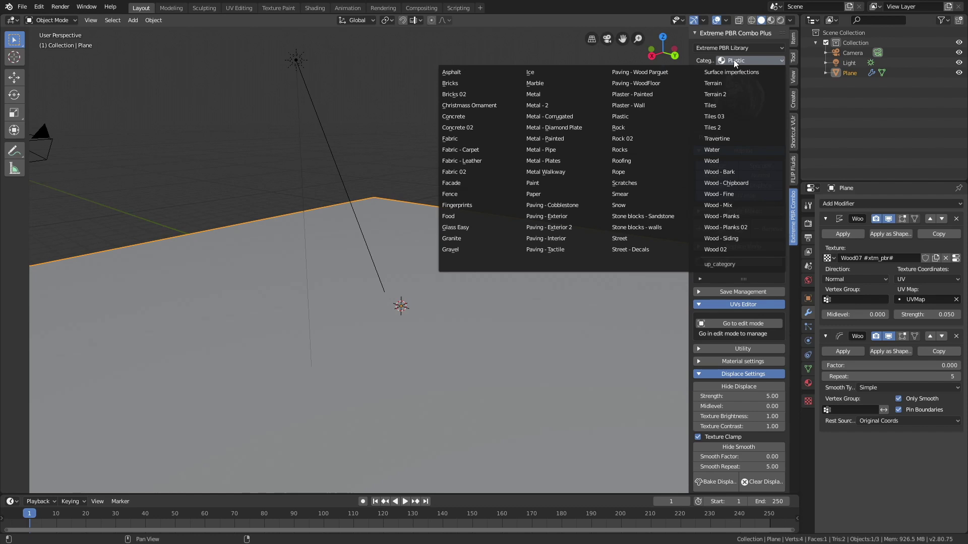
pyautogui.click(648, 127)
pyautogui.click(726, 89)
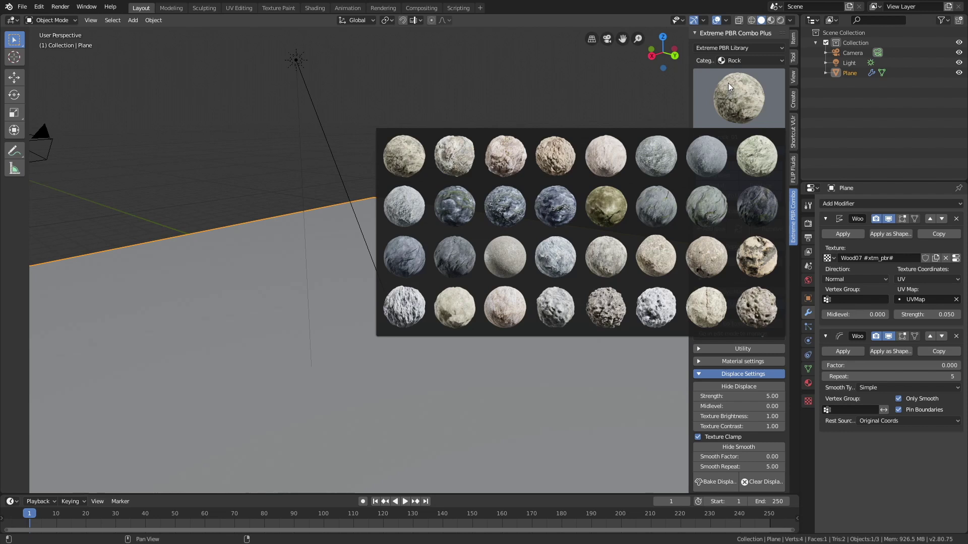
pyautogui.click(757, 197)
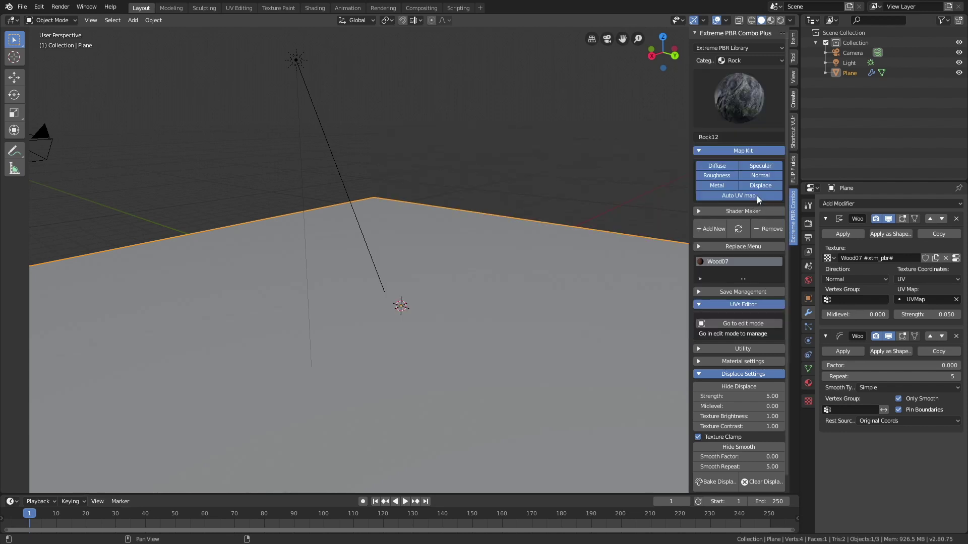
pyautogui.click(722, 377)
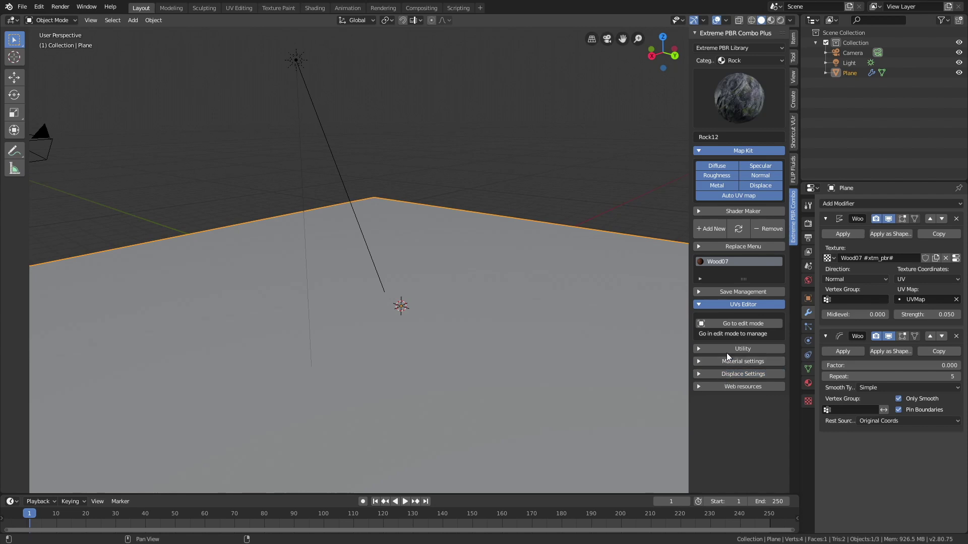
# Put the plane in Edit Mode and subdivide it twice via the Utility panel
pyautogui.click(732, 323)
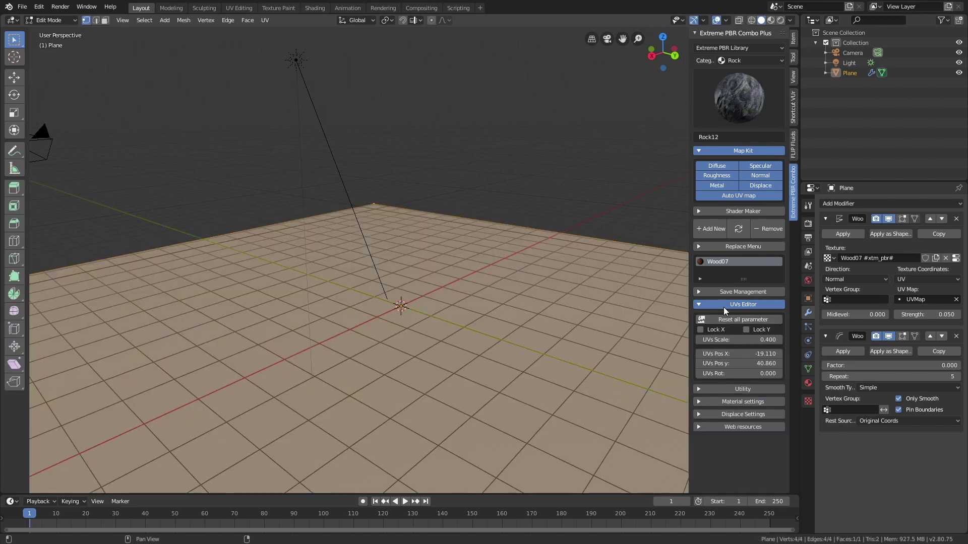
pyautogui.click(721, 305)
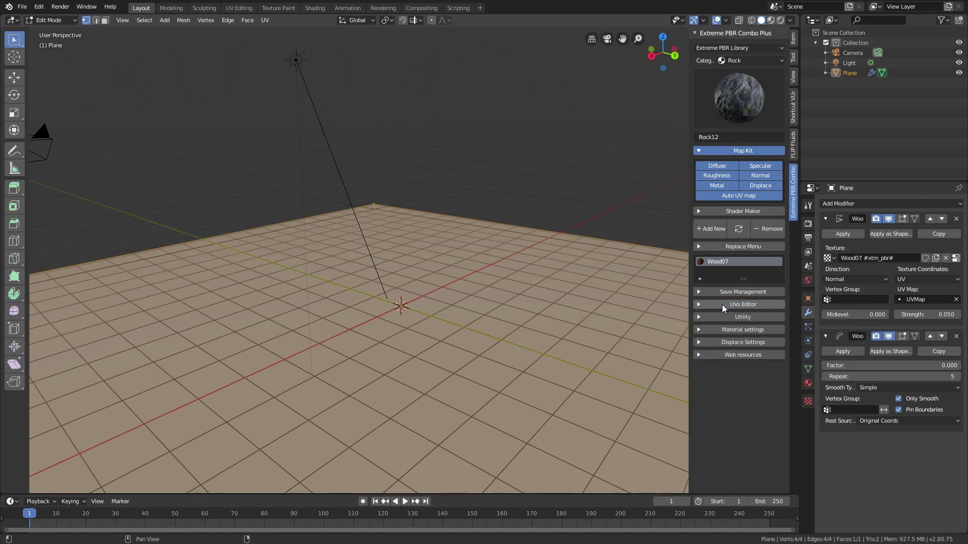
pyautogui.click(726, 318)
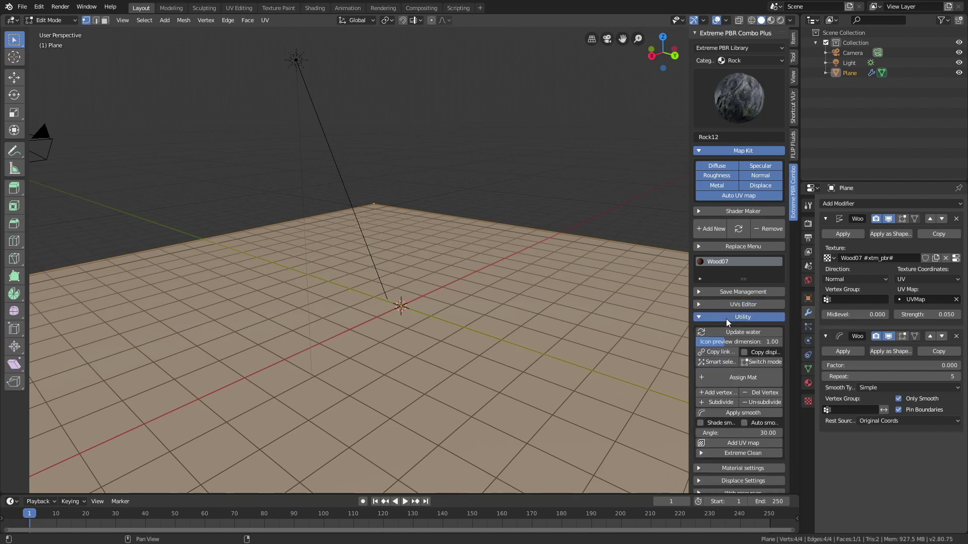
pyautogui.click(718, 401)
pyautogui.click(717, 401)
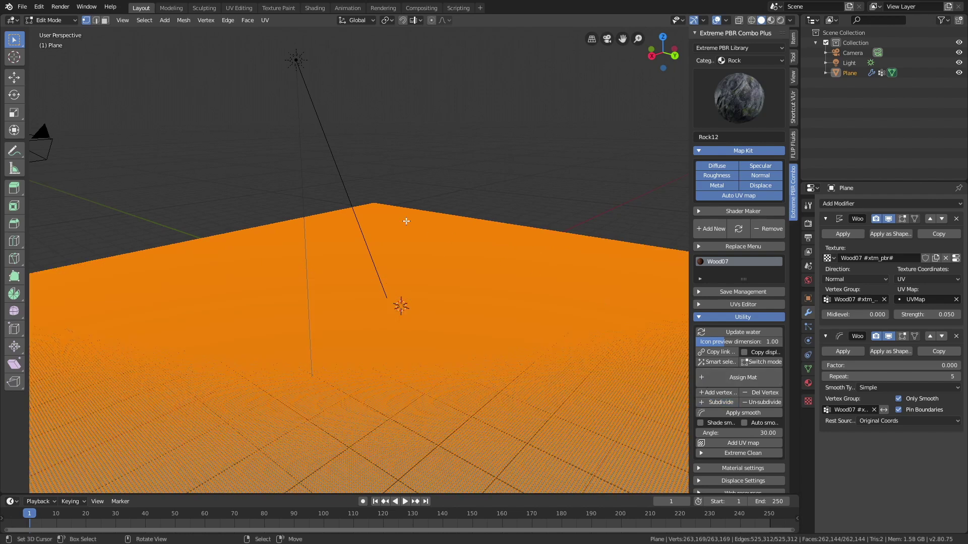
# Back in Object Mode, apply rock_3 to the plane and view it in Rendered shading
pyautogui.press('Tab')
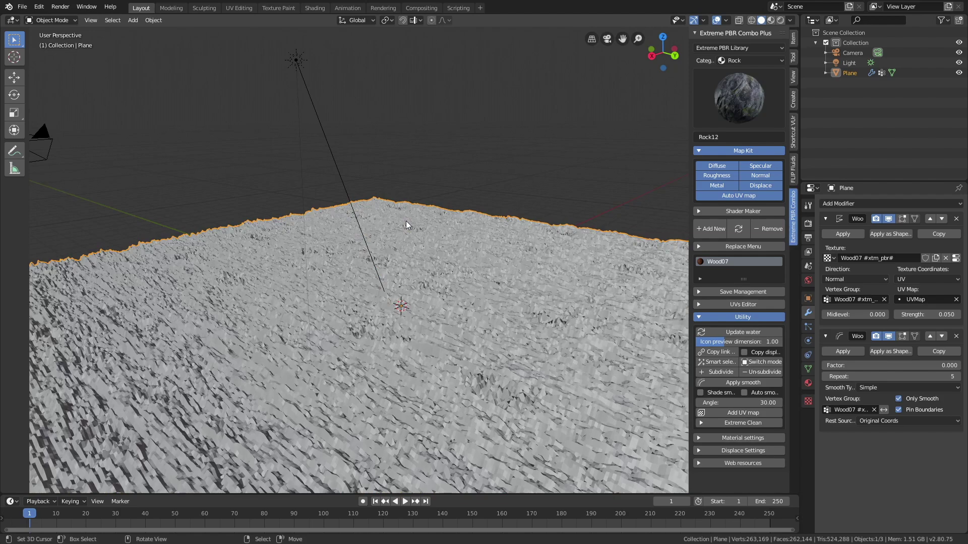
pyautogui.scroll(-3, 407, 220)
pyautogui.moveTo(406, 221); pyautogui.dragTo(387, 233, button='middle')
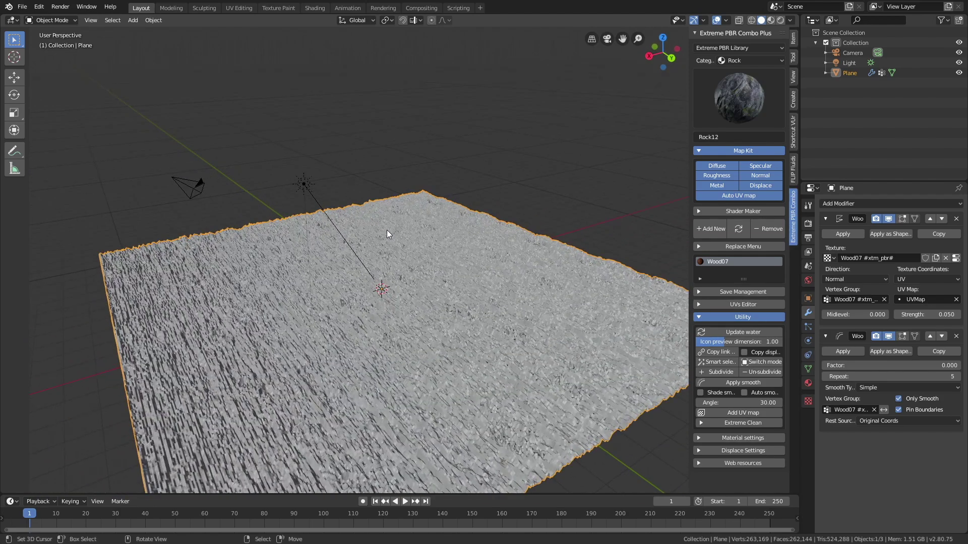
pyautogui.click(720, 103)
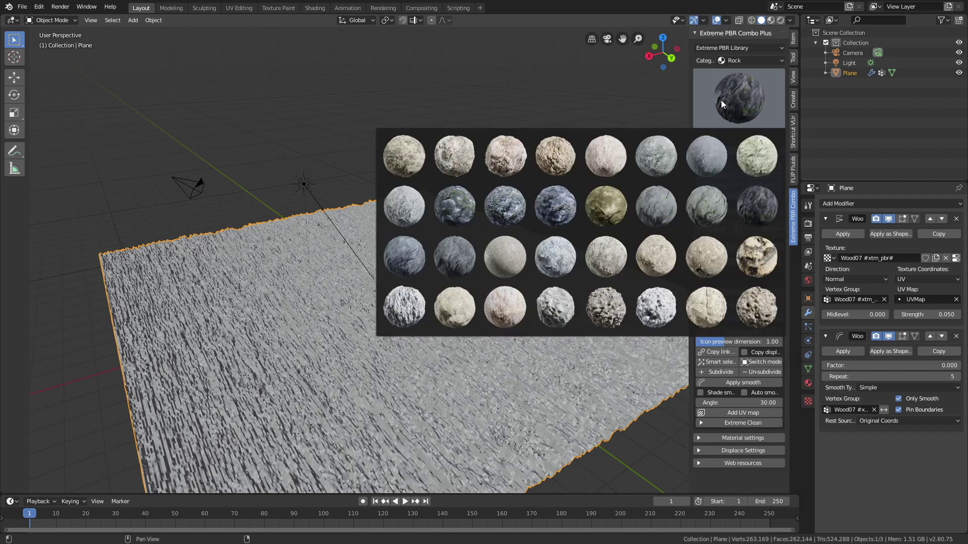
pyautogui.click(772, 304)
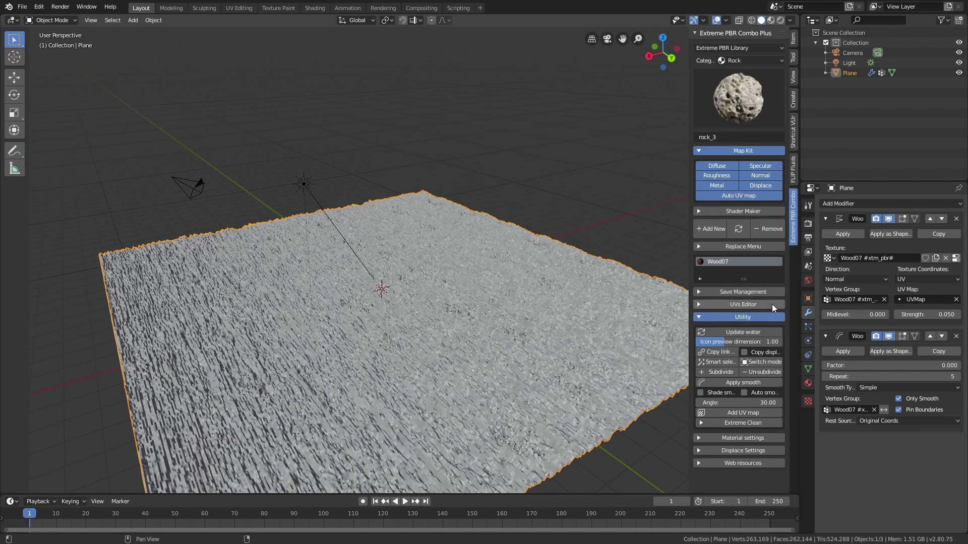
pyautogui.click(738, 230)
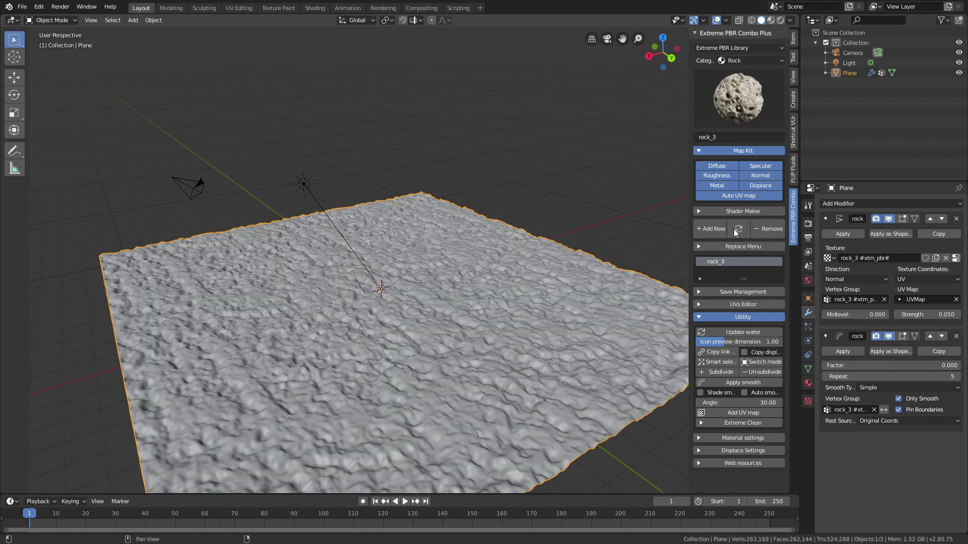
pyautogui.click(779, 20)
pyautogui.moveTo(689, 119)
pyautogui.mouseDown(button='middle')
pyautogui.moveTo(523, 265)
pyautogui.moveTo(468, 245)
pyautogui.moveTo(434, 252)
pyautogui.moveTo(506, 256)
pyautogui.moveTo(508, 233)
pyautogui.moveTo(520, 266)
pyautogui.mouseUp(button='middle')
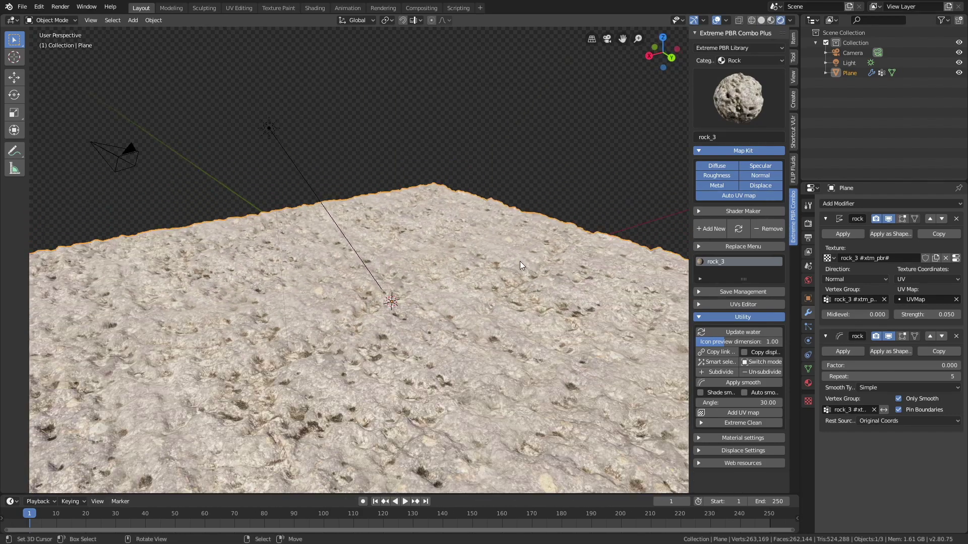
# Replace rock_3 on the plane with blue_painted_planks from the Wood - Planks category
pyautogui.click(735, 61)
pyautogui.click(730, 72)
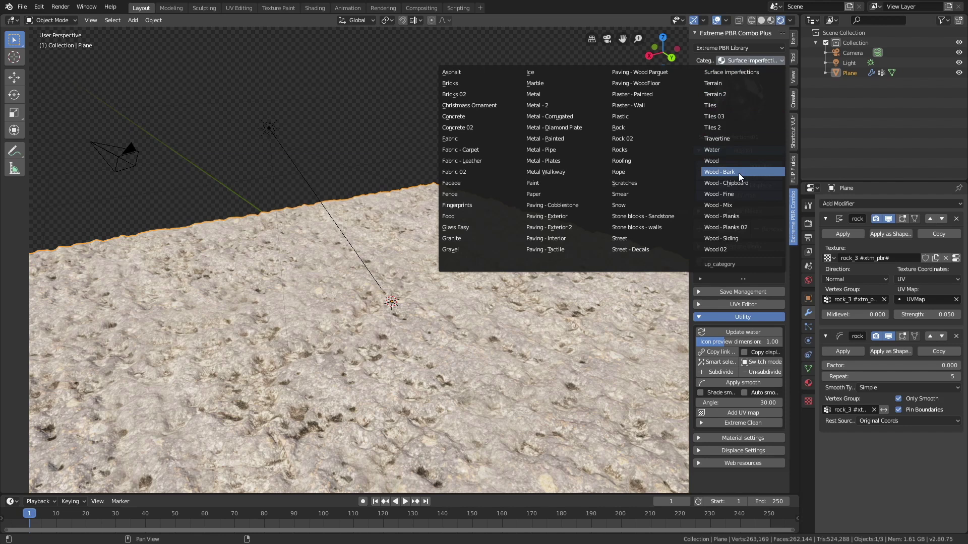
pyautogui.click(746, 216)
pyautogui.click(731, 117)
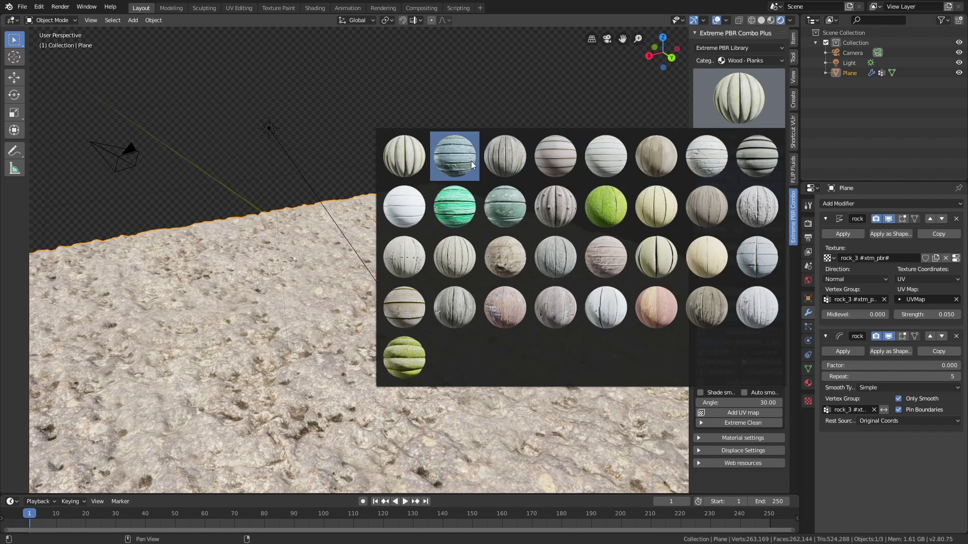
pyautogui.click(454, 156)
pyautogui.click(738, 228)
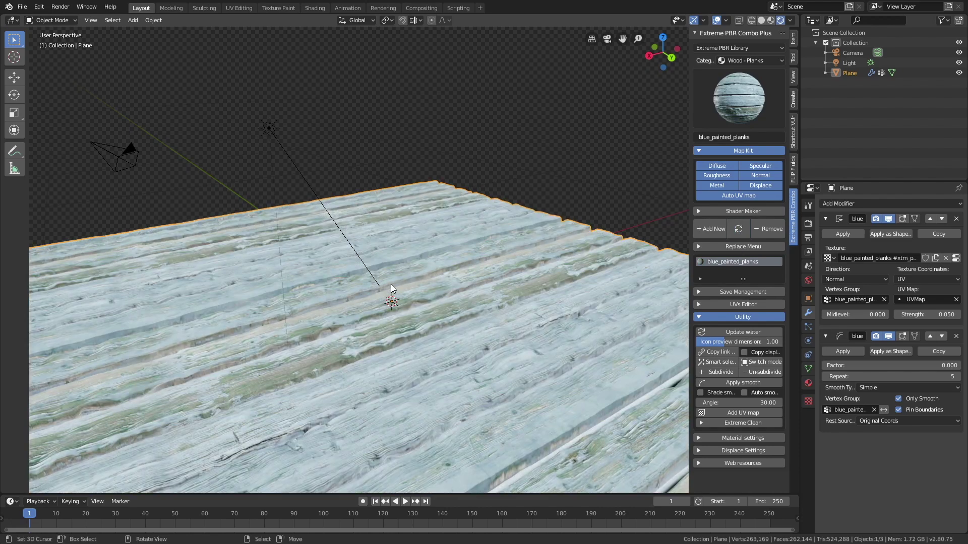
pyautogui.moveTo(665, 38); pyautogui.dragTo(395, 294)
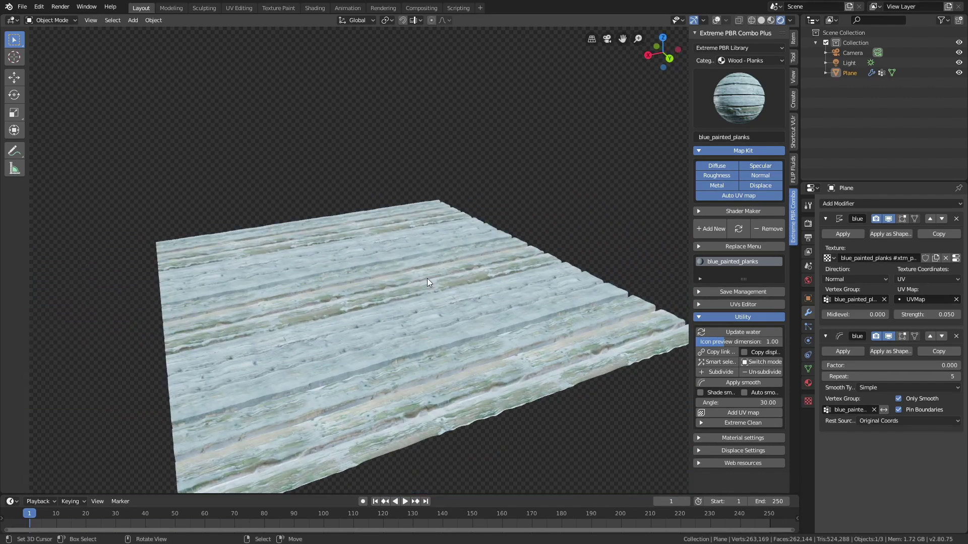
# Pick the Paving_stone_05 material from the Paving - Cobblestone category
pyautogui.click(742, 63)
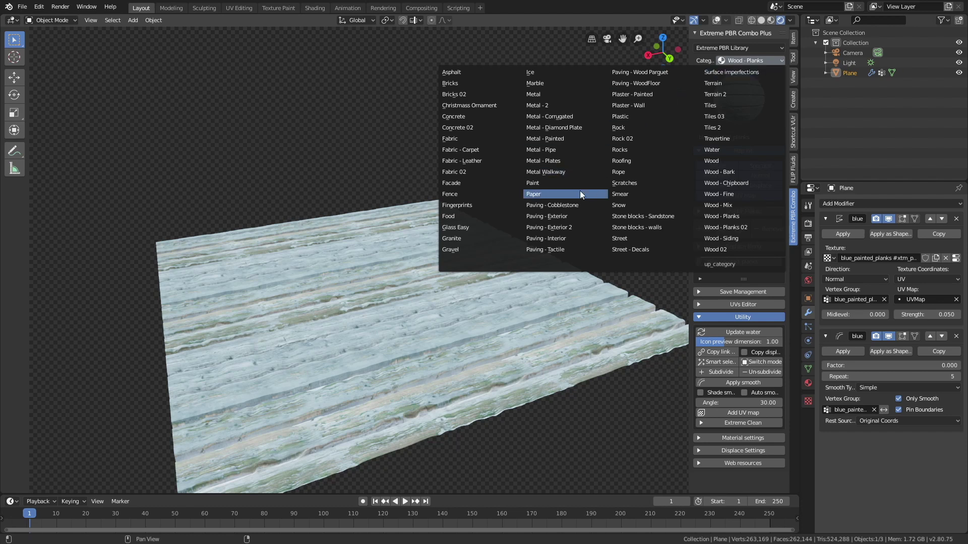
pyautogui.click(574, 205)
pyautogui.click(751, 95)
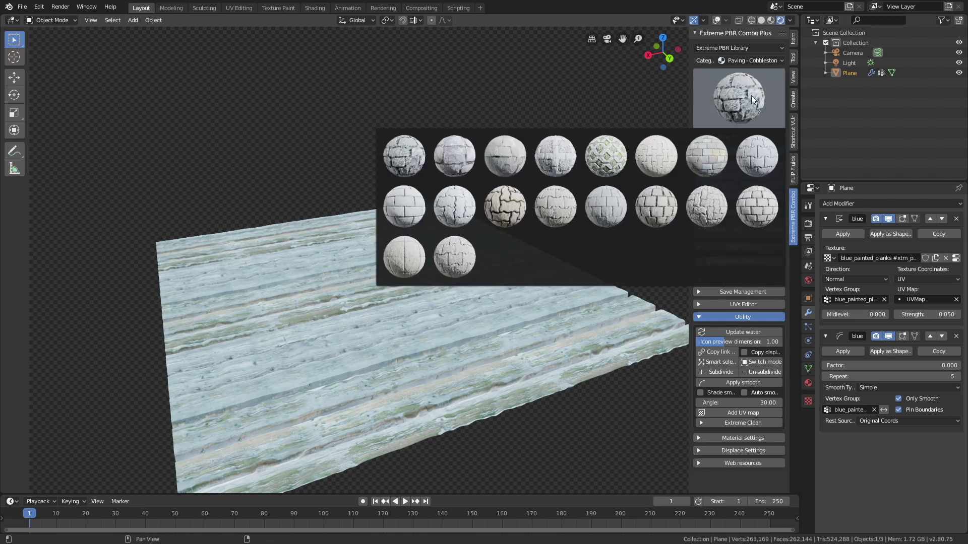
pyautogui.click(605, 211)
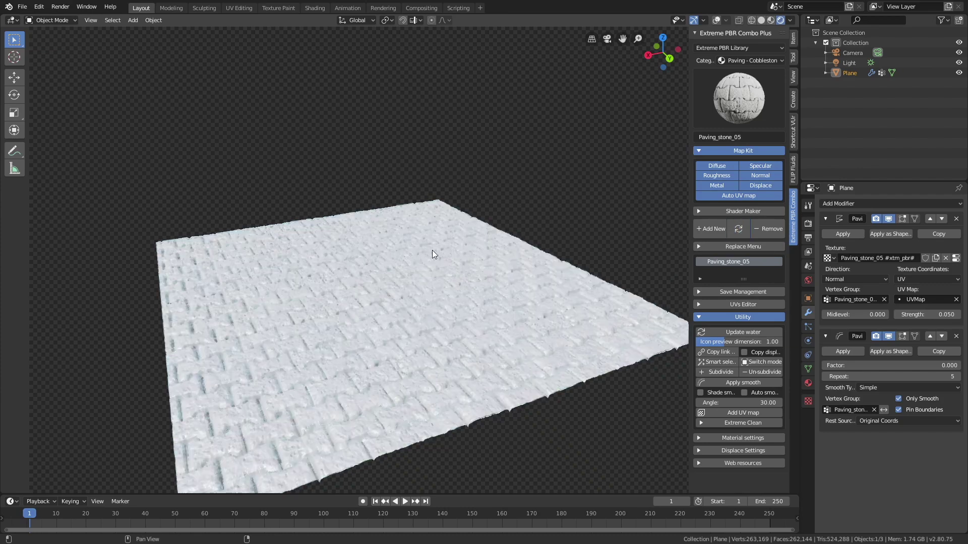
# Orbit around the plane to inspect the Paving_stone_05 cobbles
pyautogui.scroll(2, 388, 299)
pyautogui.scroll(-1, 389, 300)
pyautogui.moveTo(388, 295); pyautogui.dragTo(495, 268, button='middle')
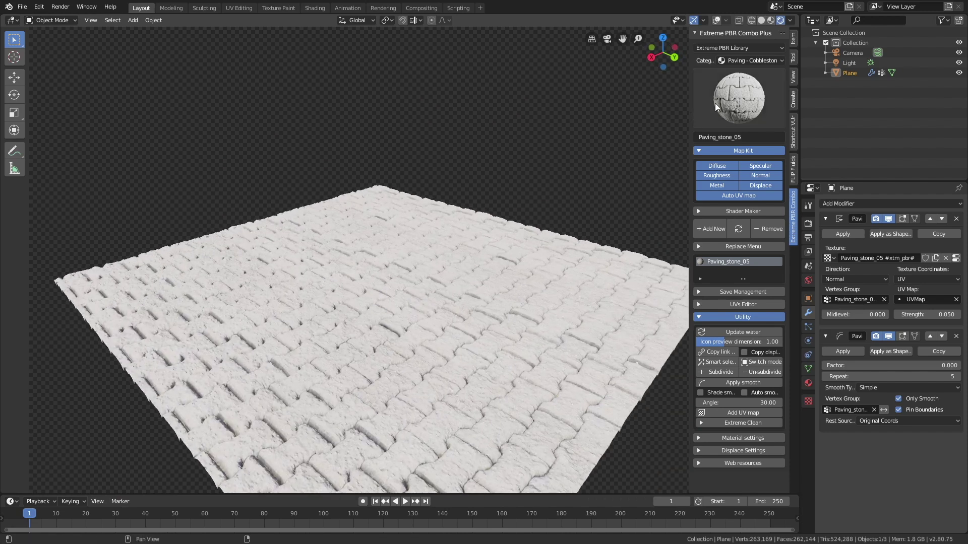
# Replace the paving with the blue-grey Tiles17 material from the Tiles category
pyautogui.click(753, 62)
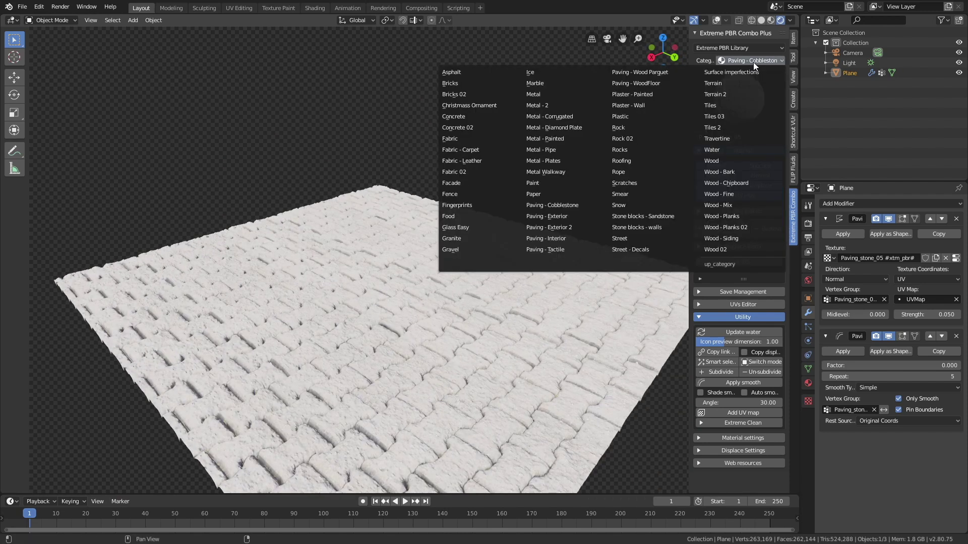
pyautogui.click(736, 102)
pyautogui.click(736, 102)
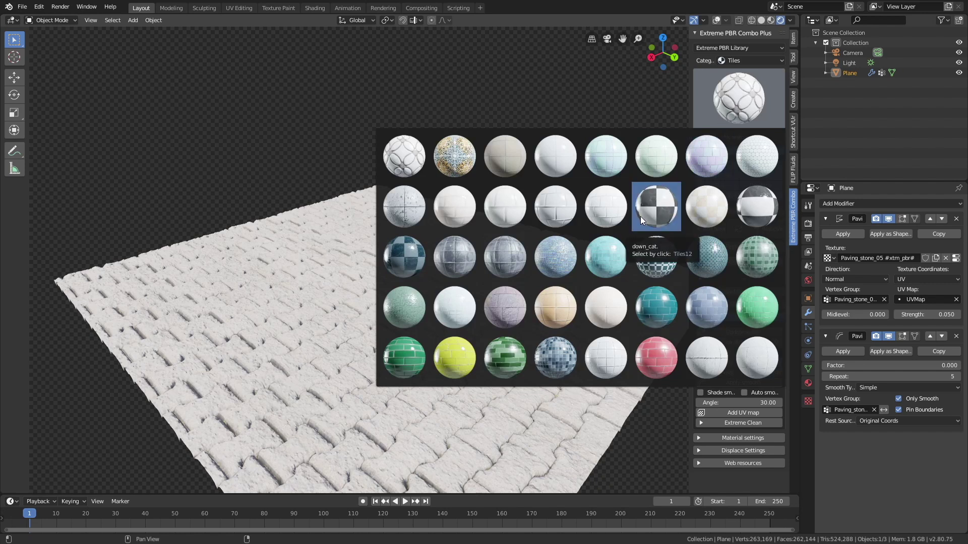
pyautogui.click(451, 256)
pyautogui.click(739, 229)
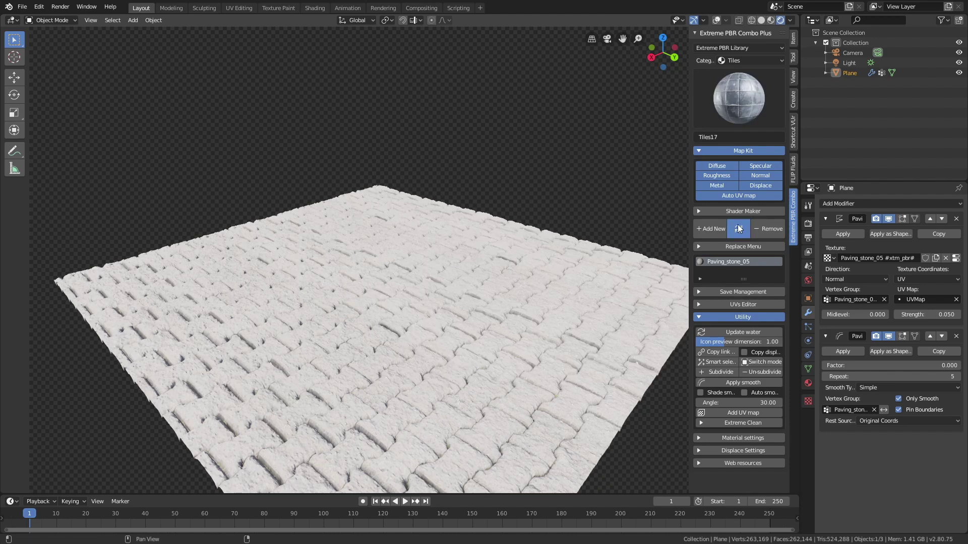
pyautogui.moveTo(485, 313); pyautogui.dragTo(400, 305, button='middle')
pyautogui.click(749, 61)
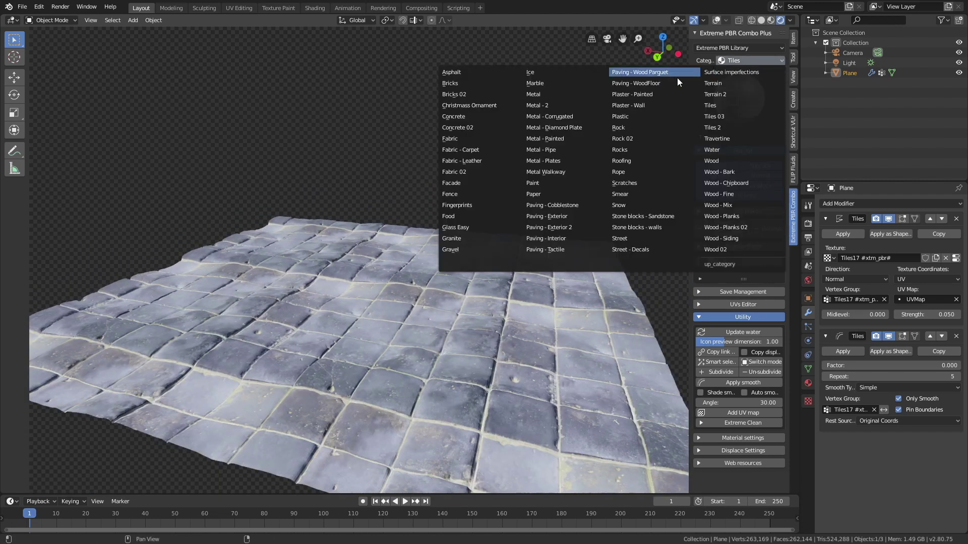
# Replace the tiles with WoodFloor04 from the Paving - WoodFloor category
pyautogui.click(636, 83)
pyautogui.click(731, 90)
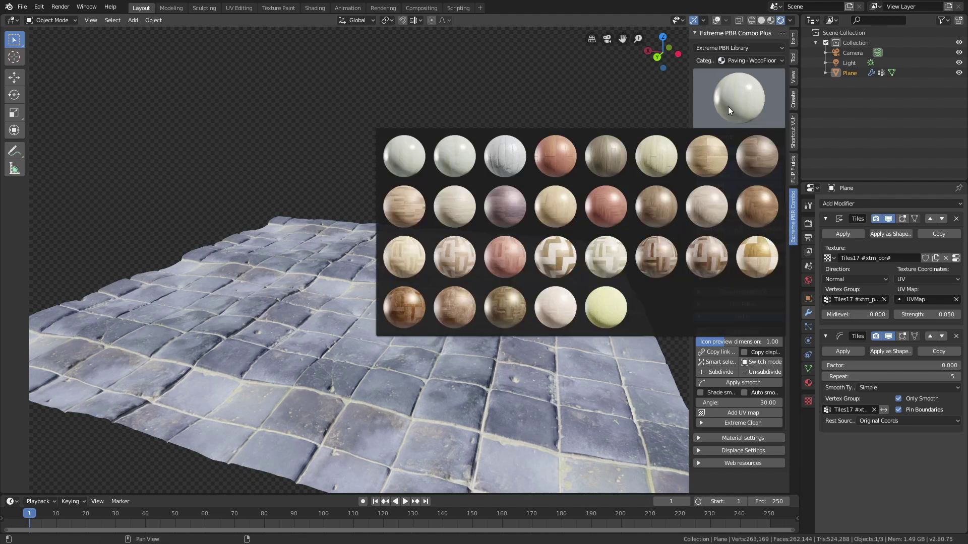
pyautogui.click(745, 227)
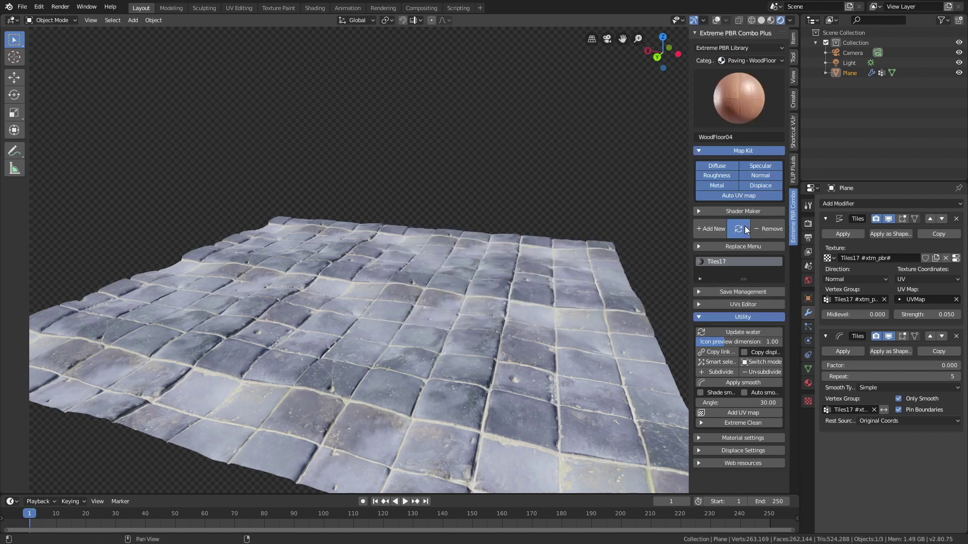
pyautogui.moveTo(527, 261); pyautogui.dragTo(471, 279, button='middle')
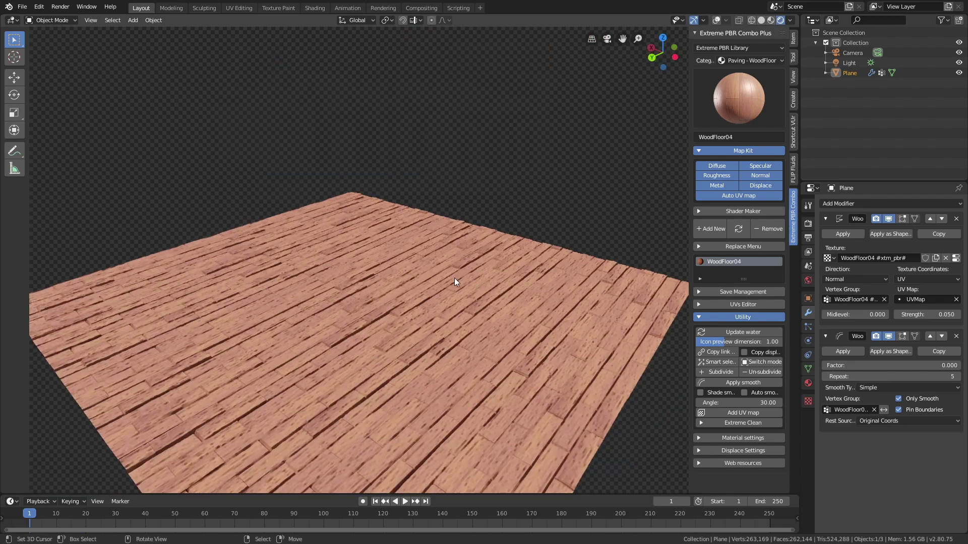
# Set the displacement strength to 1 in the displacement settings
pyautogui.click(737, 317)
pyautogui.click(749, 344)
pyautogui.click(753, 364)
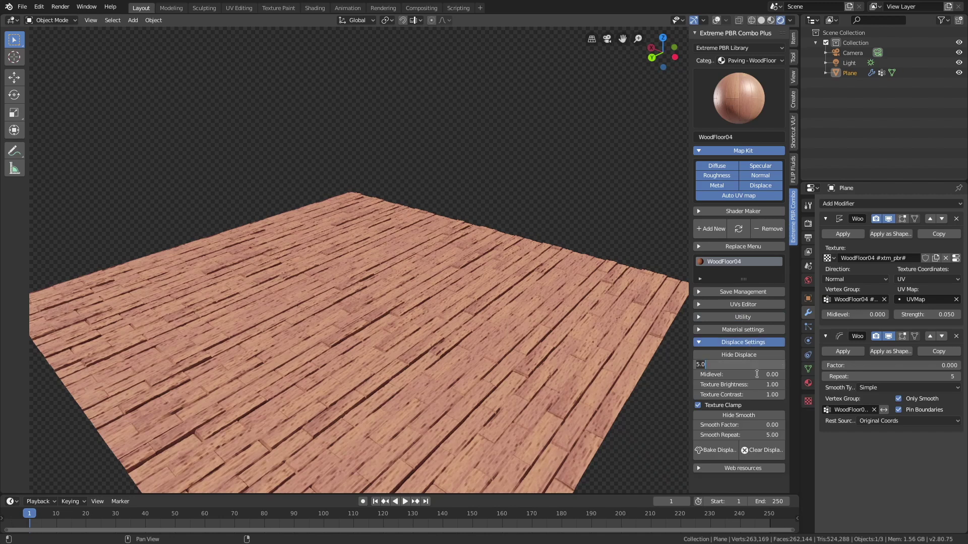
pyautogui.write('1')
pyautogui.press('Return')
pyautogui.moveTo(418, 338); pyautogui.dragTo(494, 283, button='middle')
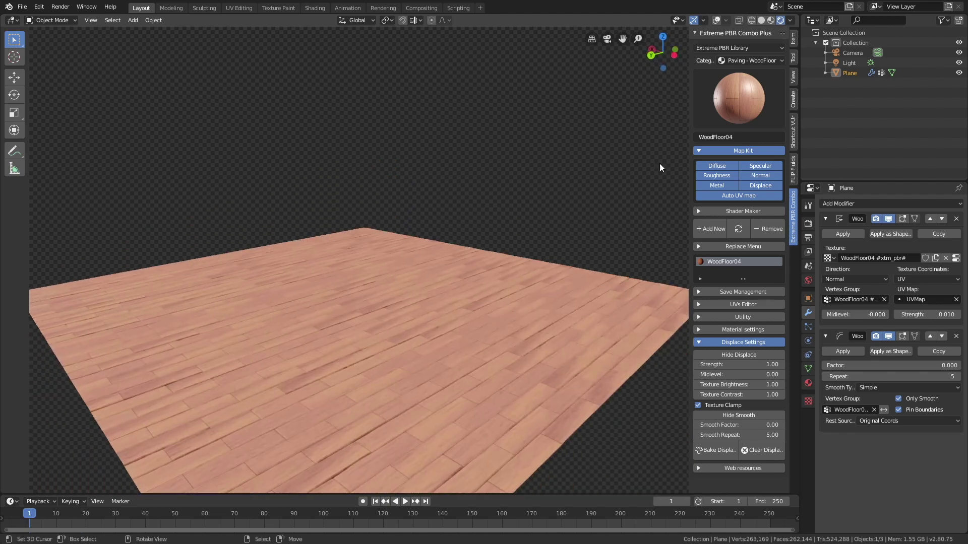
# Swap the floor material for WoodFloor08 from the Paving - WoodFloor category
pyautogui.click(745, 59)
pyautogui.click(745, 59)
pyautogui.click(730, 86)
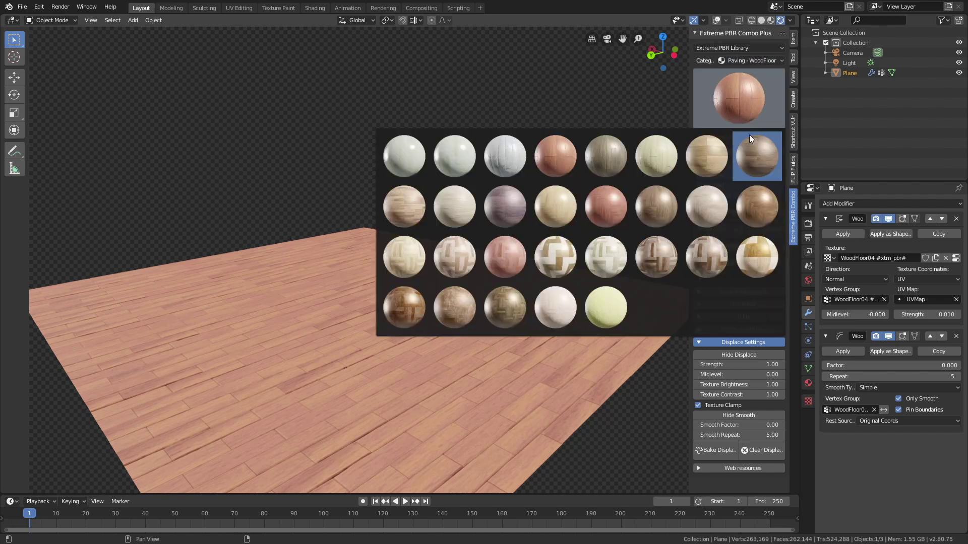
pyautogui.click(757, 158)
pyautogui.click(741, 225)
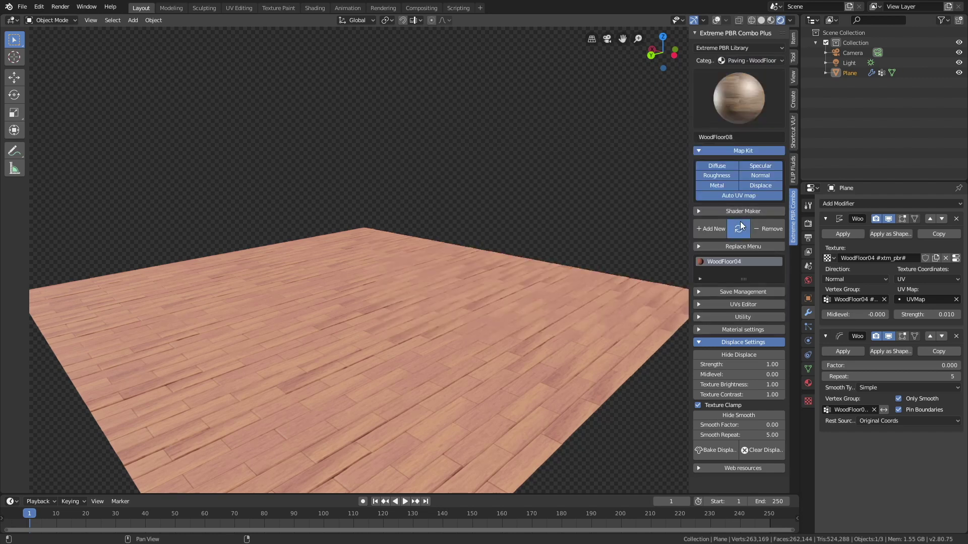
# Lower the displacement strength to 0.5 and view the floor from a low angle
pyautogui.click(737, 364)
pyautogui.write('5.0')
pyautogui.press('BackSpace')
pyautogui.press('BackSpace')
pyautogui.press('BackSpace')
pyautogui.write('.5')
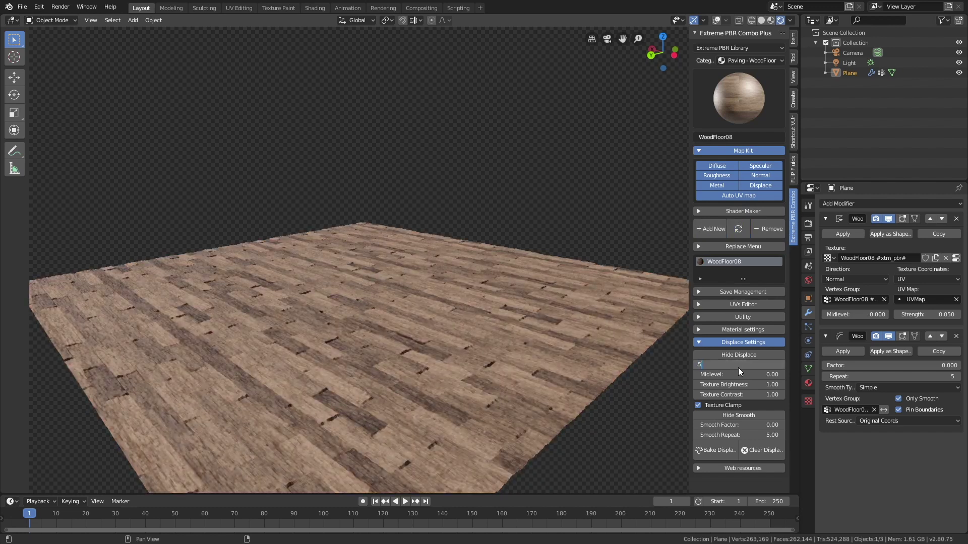
pyautogui.press('Return')
pyautogui.moveTo(502, 337)
pyautogui.mouseDown(button='middle')
pyautogui.moveTo(488, 373)
pyautogui.moveTo(473, 319)
pyautogui.moveTo(486, 337)
pyautogui.mouseUp(button='middle')
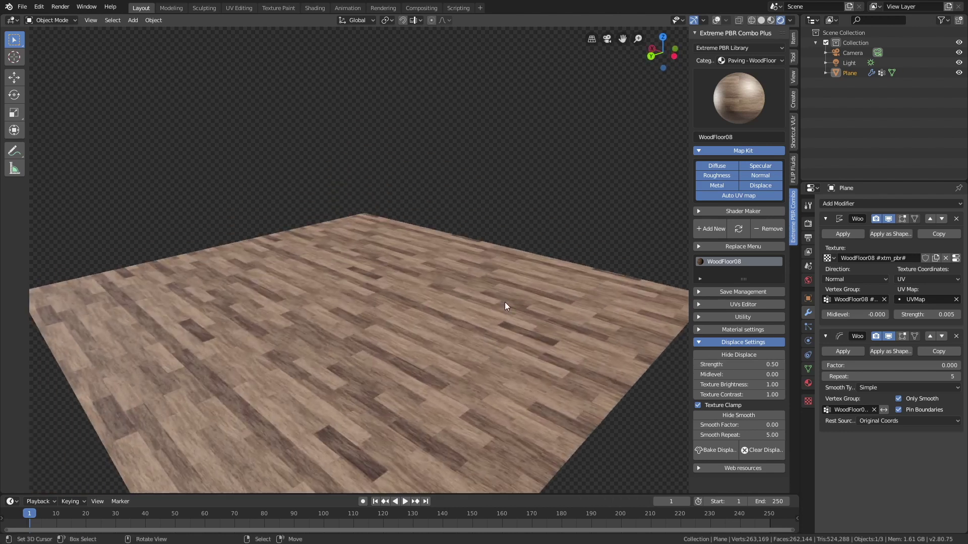
pyautogui.click(725, 102)
pyautogui.press('Escape')
pyautogui.click(734, 58)
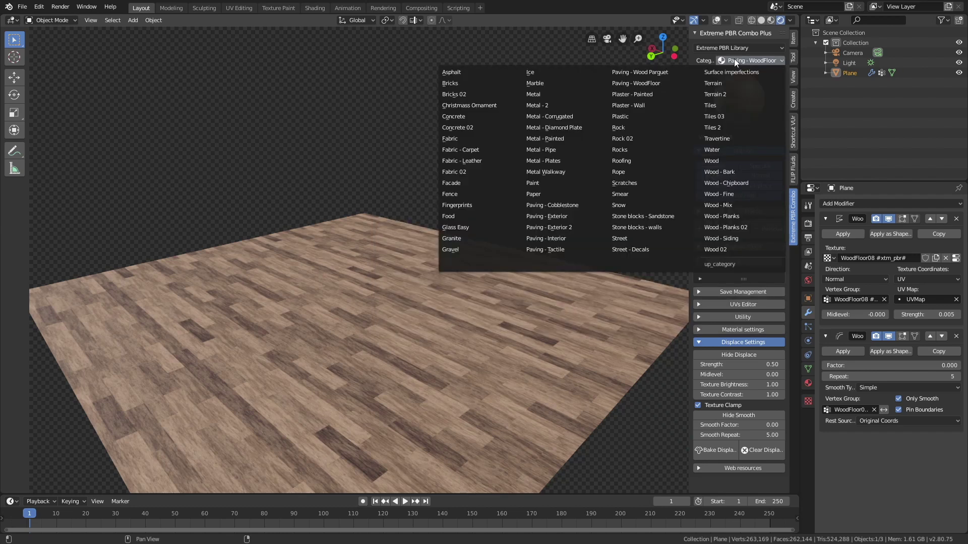
# Apply the Water category material and preview its animation
pyautogui.click(725, 149)
pyautogui.click(743, 228)
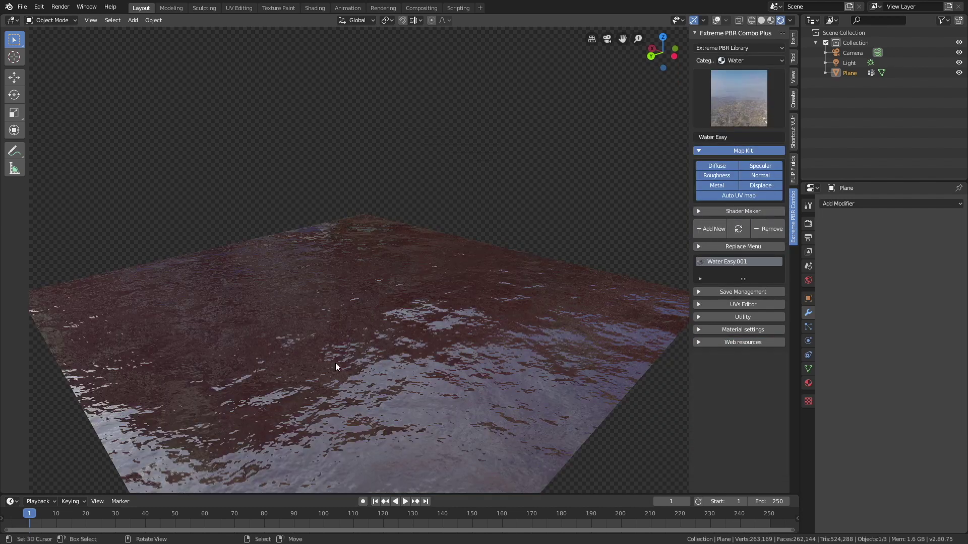
pyautogui.press('space')
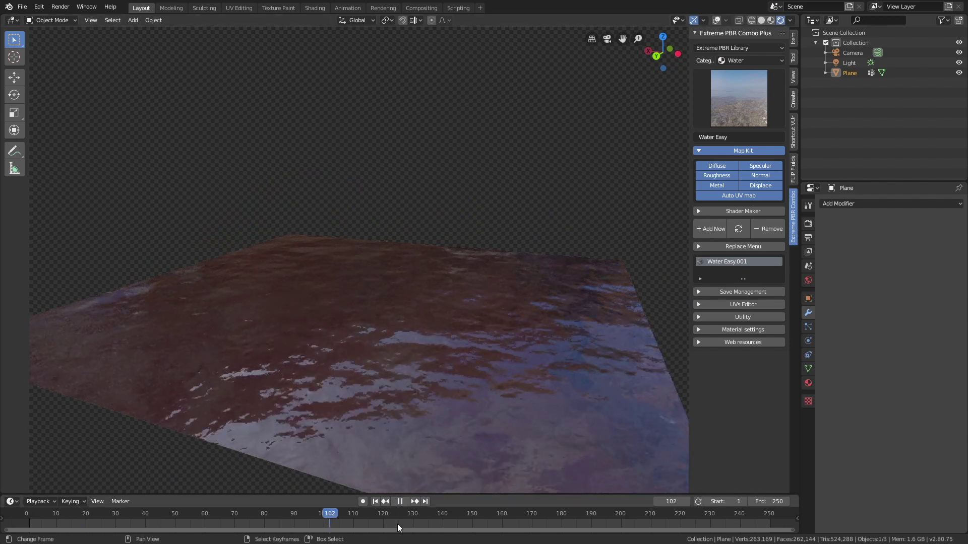
pyautogui.press('space')
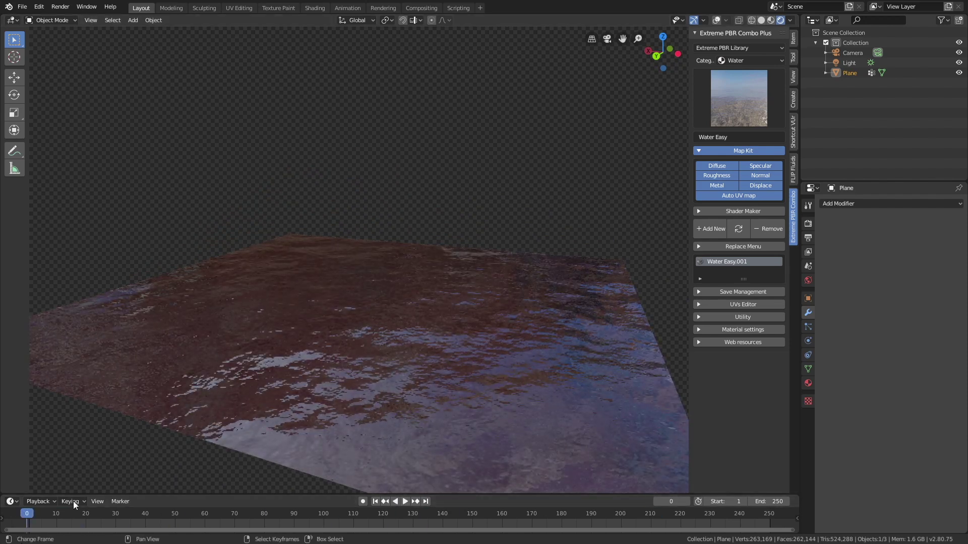
# Apply the multicoloured fish-scale roof_color material from the Roofing category
pyautogui.click(737, 60)
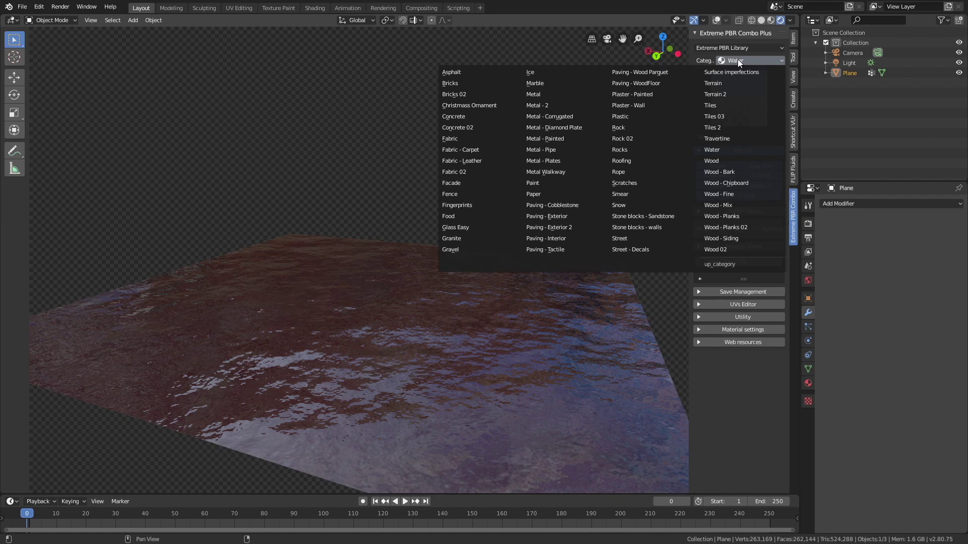
pyautogui.click(659, 162)
pyautogui.click(739, 99)
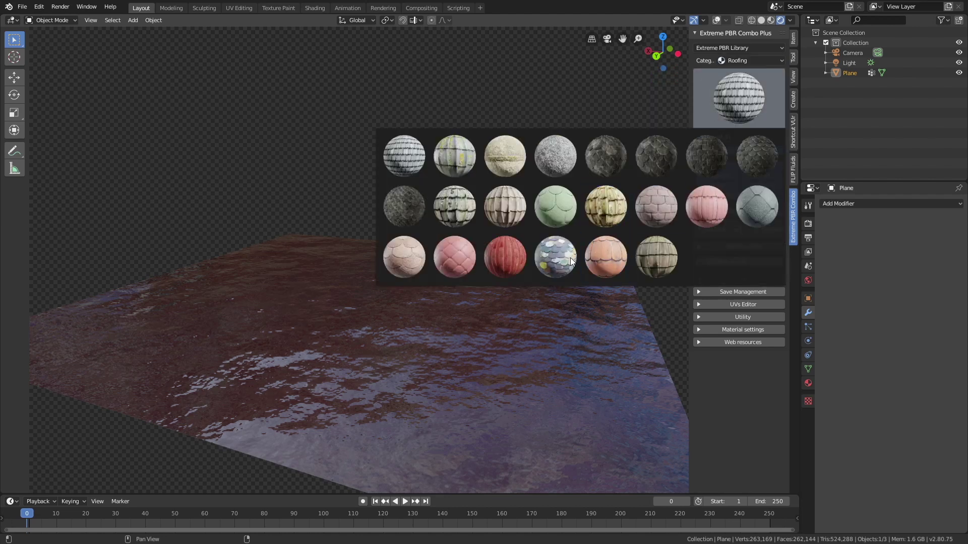
pyautogui.click(574, 255)
pyautogui.click(706, 231)
pyautogui.moveTo(485, 303); pyautogui.dragTo(485, 326, button='middle')
# Replace the roofing with the dark displaced RoofingTiles03 slate tiles
pyautogui.click(734, 116)
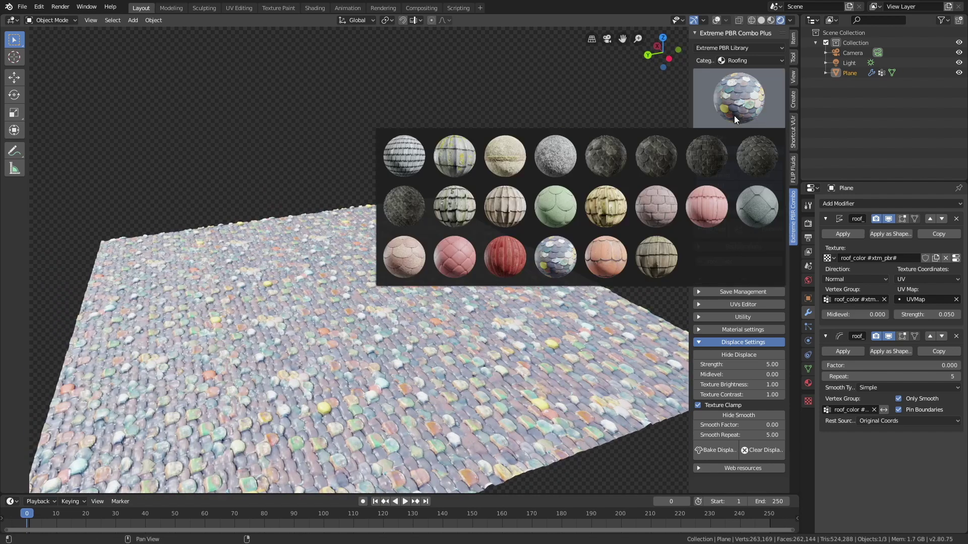
pyautogui.click(734, 116)
pyautogui.click(735, 108)
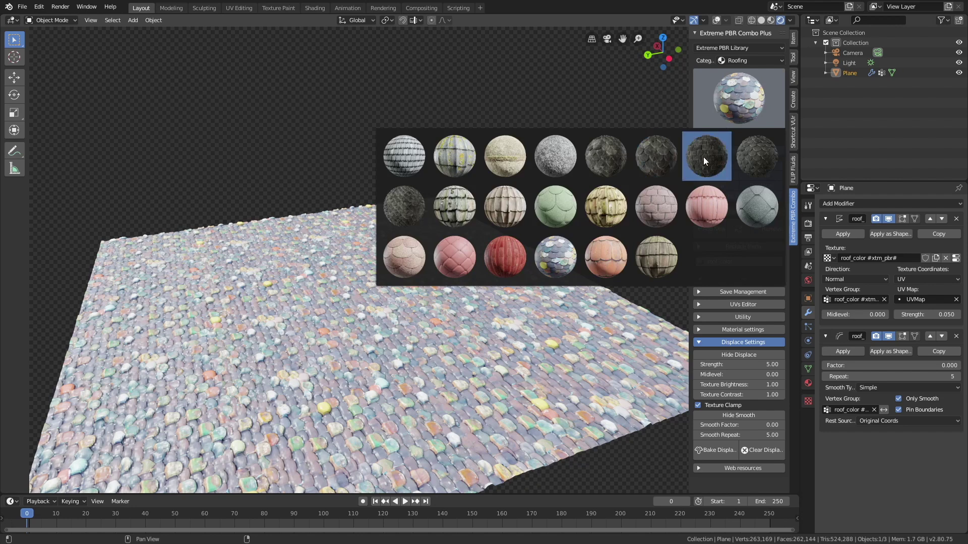
pyautogui.click(721, 153)
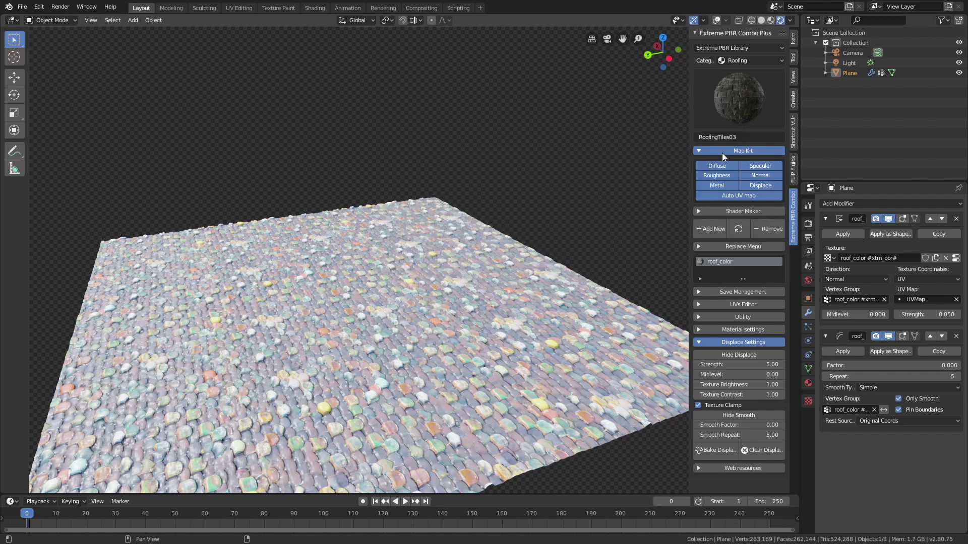
pyautogui.click(742, 229)
pyautogui.moveTo(516, 279); pyautogui.dragTo(540, 259, button='middle')
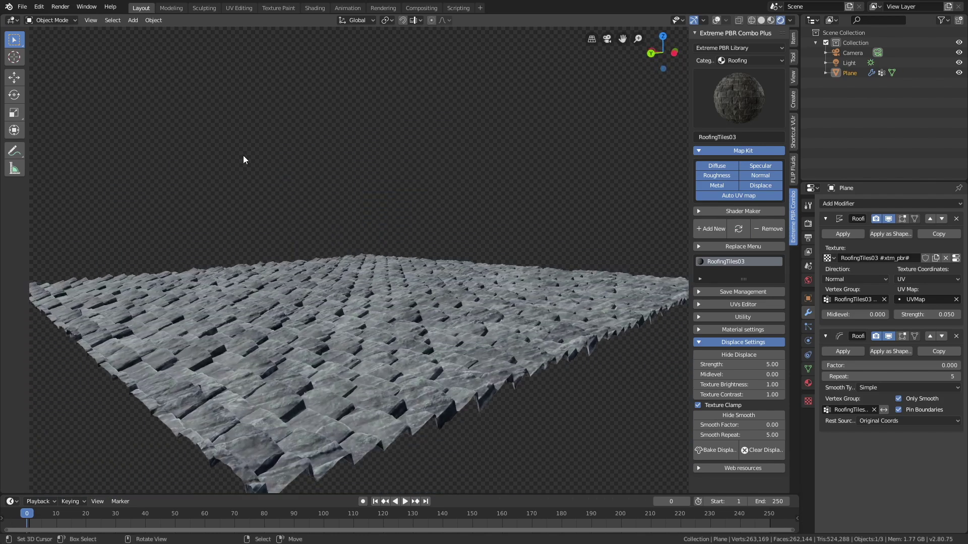
# Load the recent sphere-grid demo file, discarding the unsaved plane changes
pyautogui.click(22, 6)
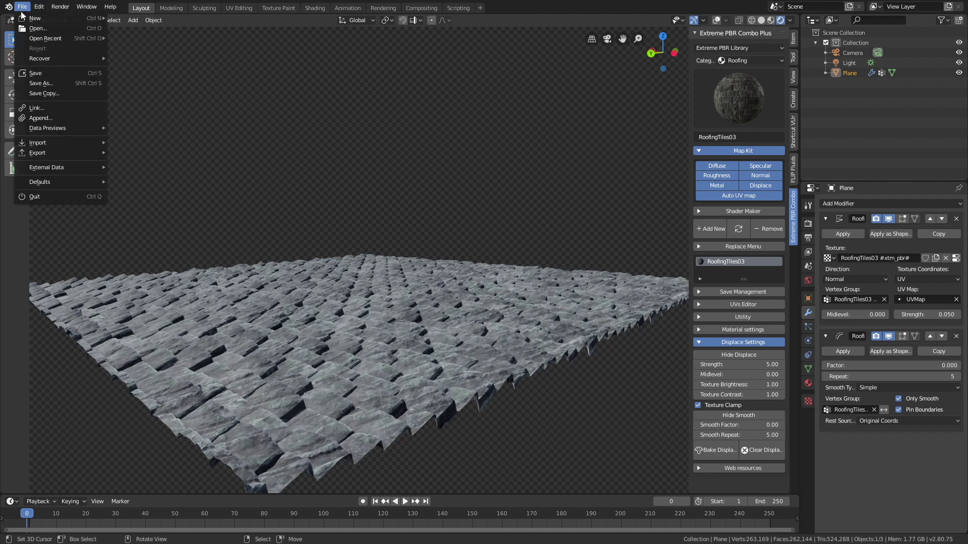
pyautogui.moveTo(32, 39)
pyautogui.click(124, 37)
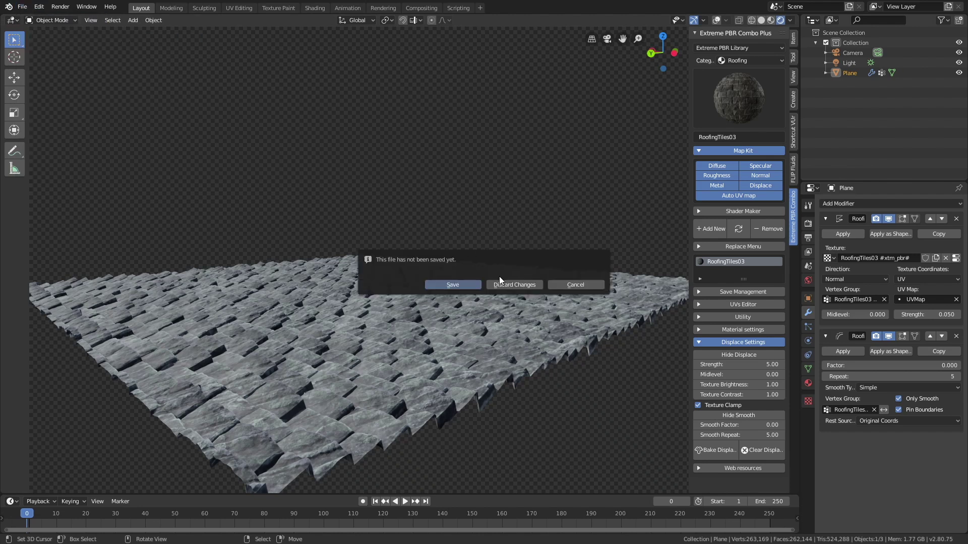
pyautogui.click(509, 286)
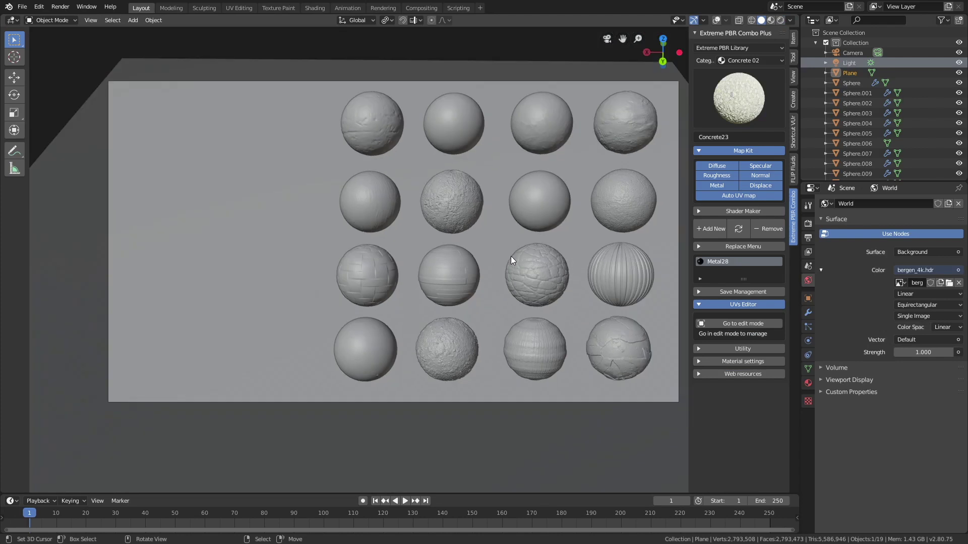
# Switch to Rendered shading and view the sphere rows from a low perspective
pyautogui.keyDown('shift'); pyautogui.moveTo(519, 246); pyautogui.dragTo(429, 283, button='middle'); pyautogui.keyUp('shift')
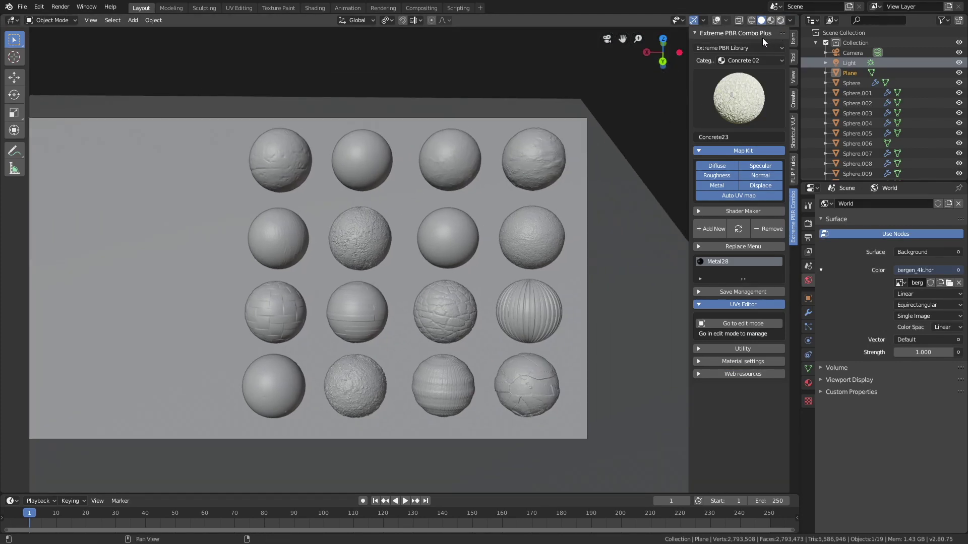
pyautogui.press('z')
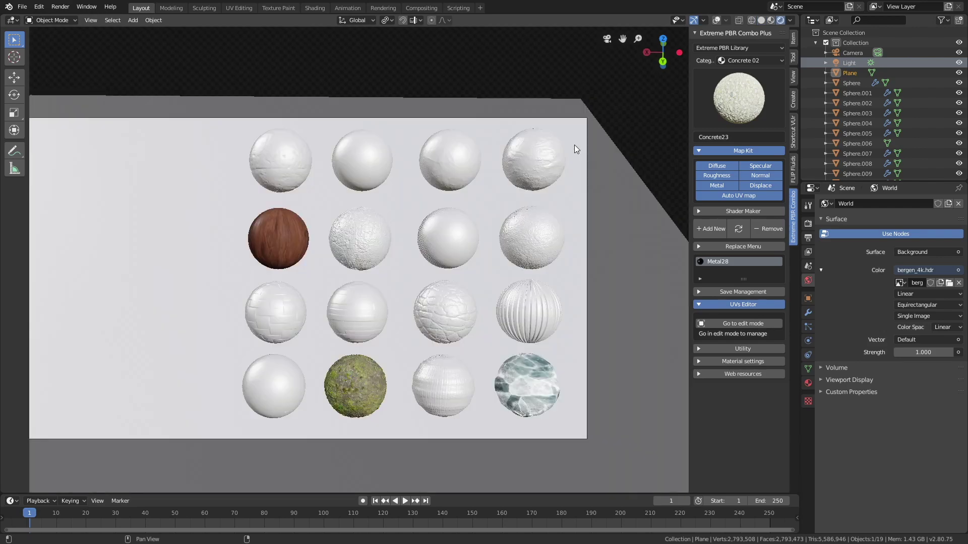
pyautogui.scroll(1, 296, 168)
pyautogui.scroll(2, 297, 168)
pyautogui.keyDown('shift'); pyautogui.moveTo(294, 141); pyautogui.dragTo(183, 251, button='middle'); pyautogui.keyUp('shift')
pyautogui.scroll(1, 182, 251)
pyautogui.scroll(-1, 507, 232)
pyautogui.keyDown('shift'); pyautogui.moveTo(507, 232); pyautogui.dragTo(320, 277, button='middle'); pyautogui.keyUp('shift')
pyautogui.scroll(3, 365, 470)
pyautogui.scroll(1, 388, 412)
pyautogui.scroll(-5, 388, 409)
pyautogui.moveTo(388, 409); pyautogui.dragTo(441, 265, button='middle')
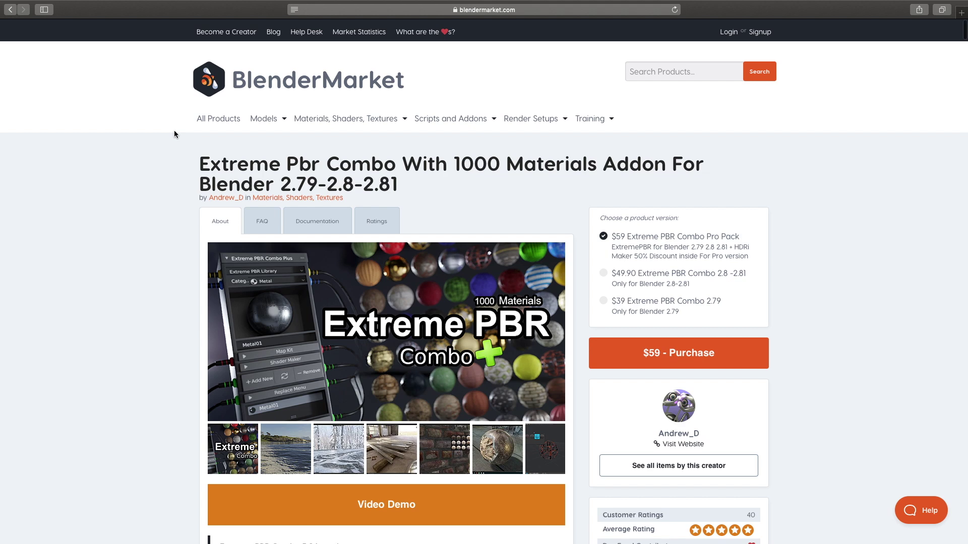
# Scroll through the Extreme PBR Combo feature sections, including material transparencies and the UI panel
pyautogui.scroll(-4, 174, 131)
pyautogui.scroll(-9, 174, 132)
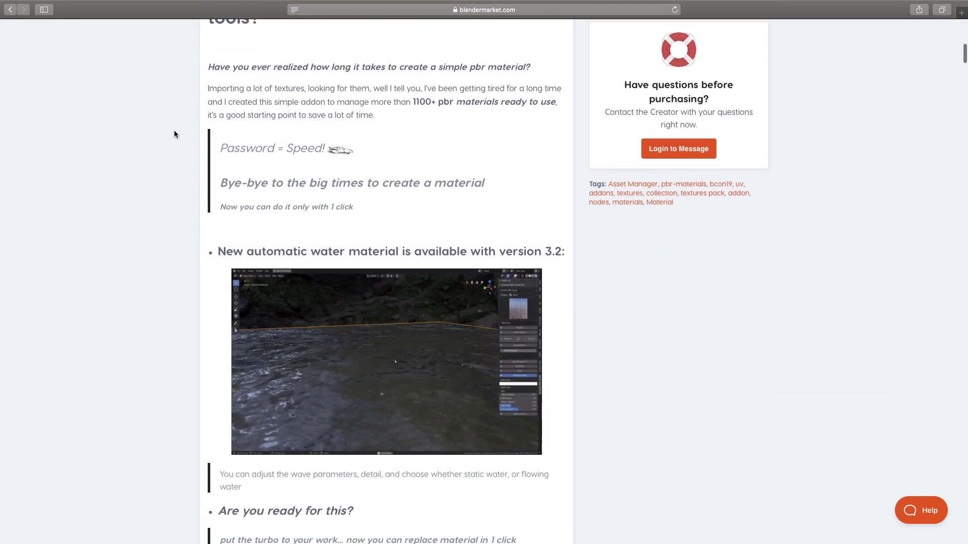
pyautogui.scroll(-6, 174, 133)
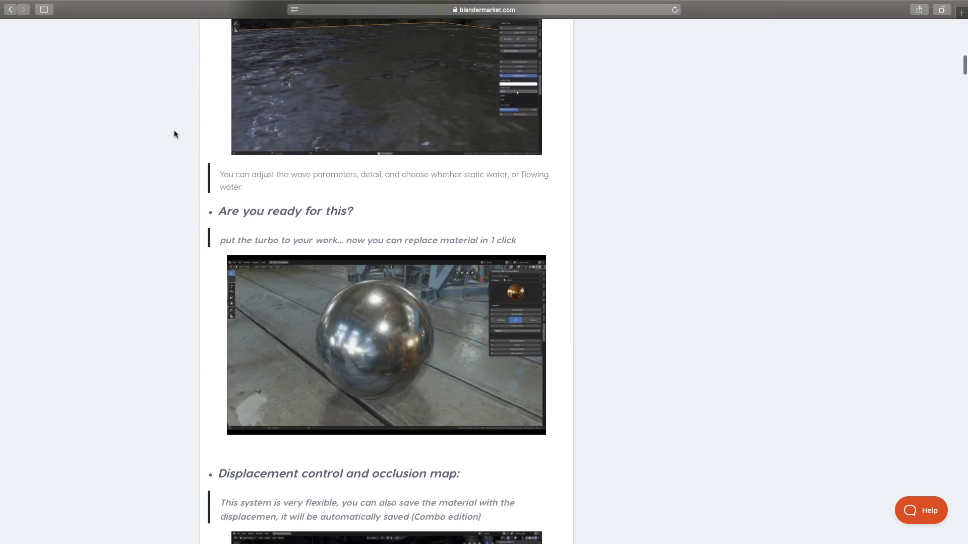
pyautogui.scroll(-9, 174, 134)
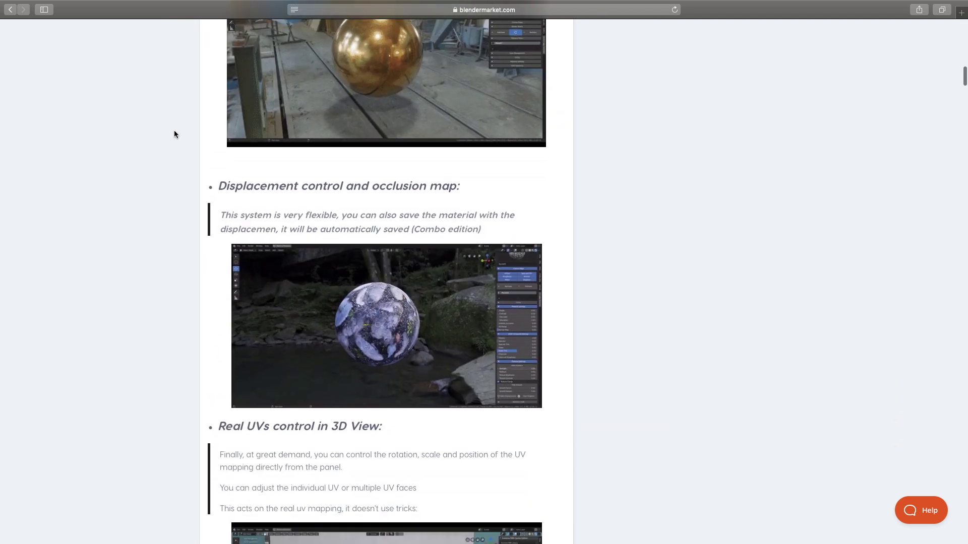
pyautogui.scroll(-10, 174, 134)
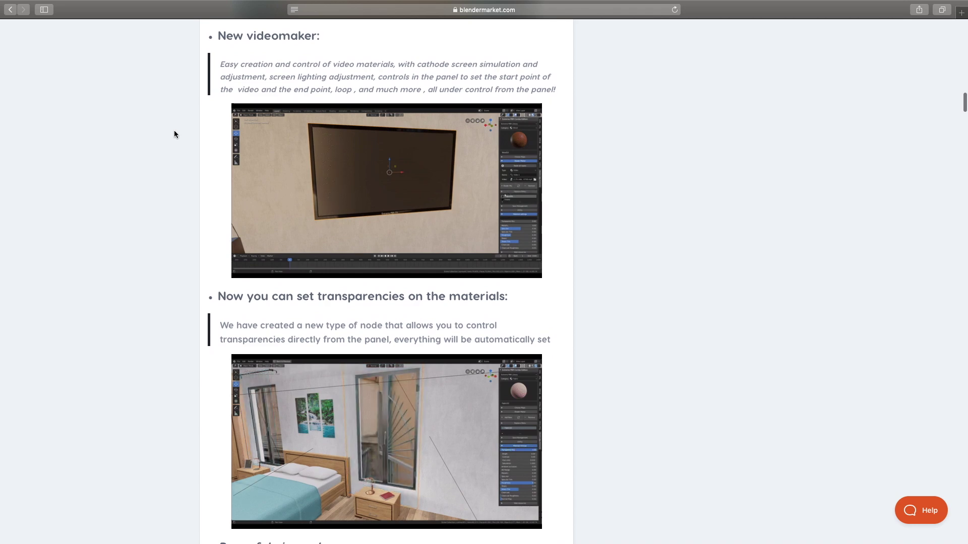
pyautogui.scroll(-1, 175, 134)
pyautogui.scroll(-3, 174, 133)
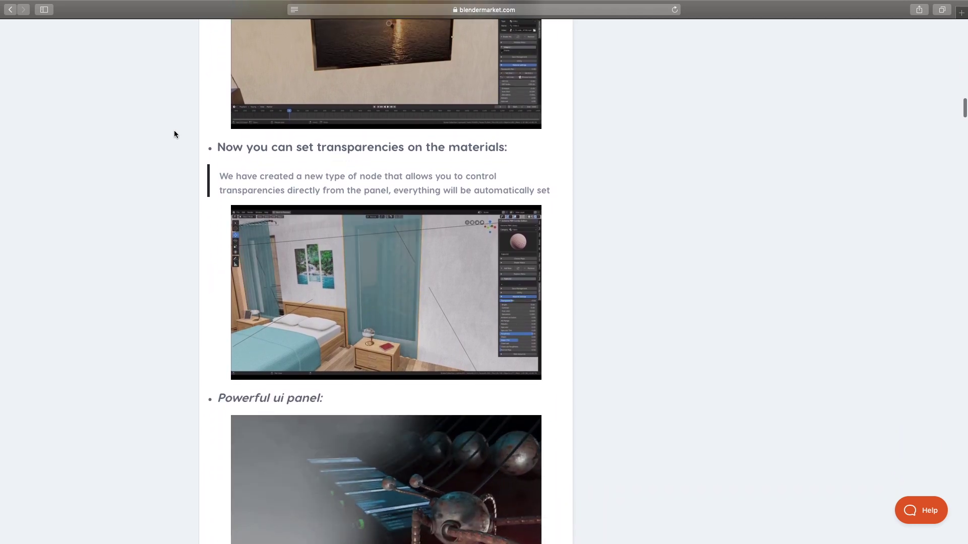